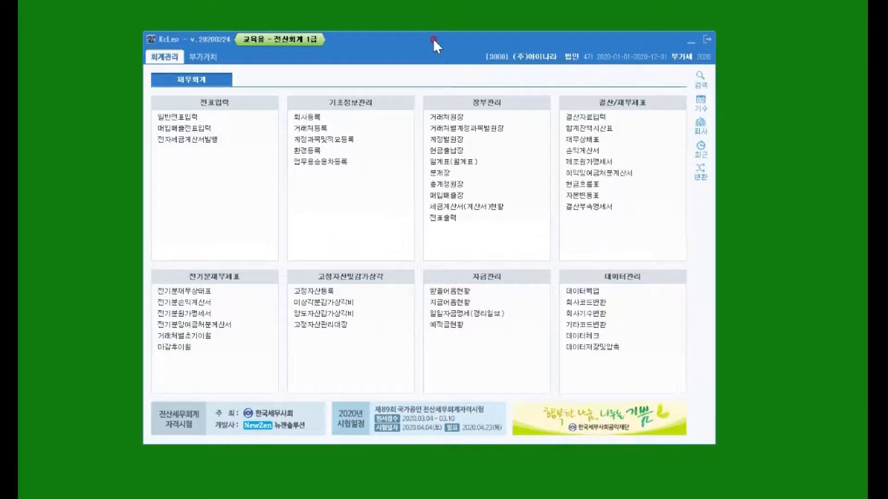
# - Start a new entry with code 98003 among the financial institutions in 거래처등록
pyautogui.click(319, 130)
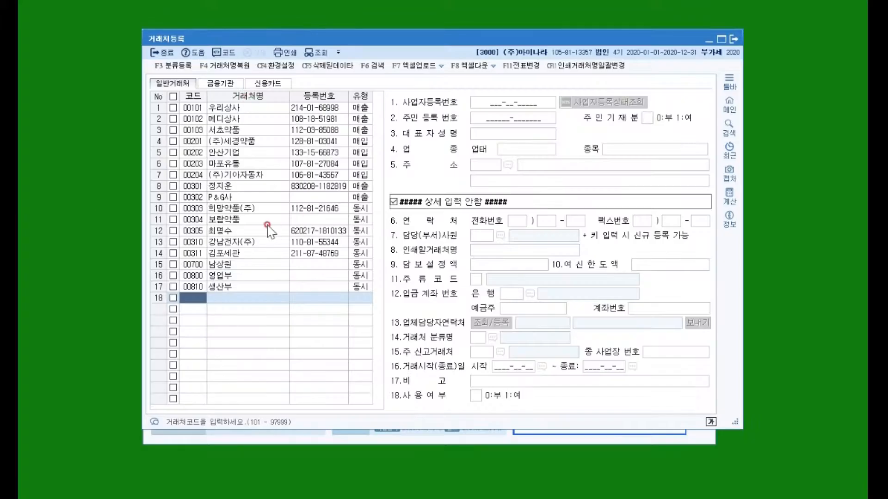
pyautogui.click(223, 83)
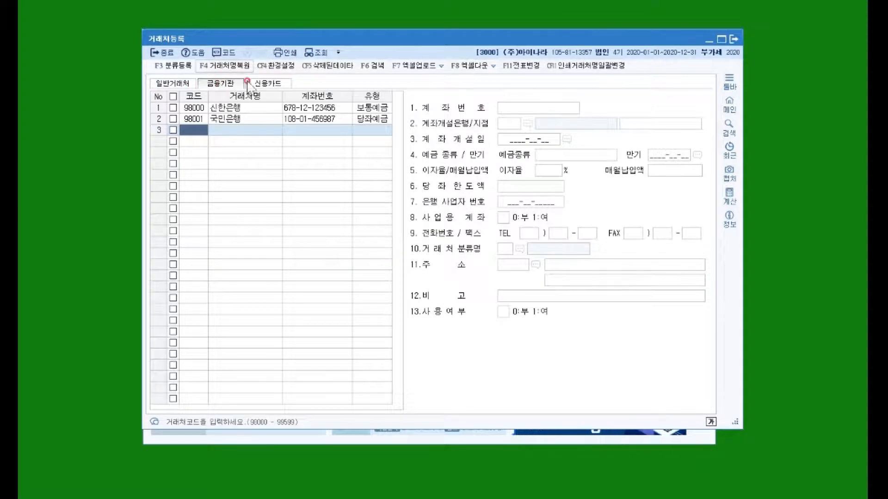
pyautogui.click(192, 132)
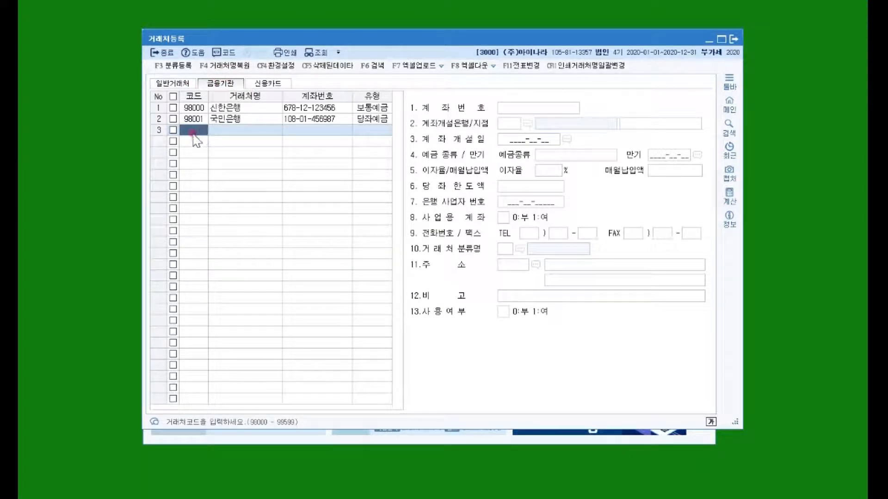
pyautogui.write('980')
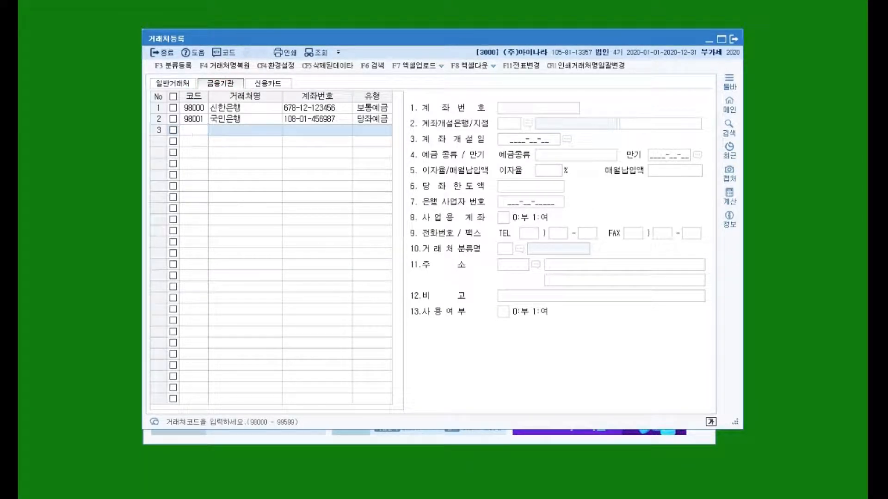
pyautogui.write('03')
pyautogui.press('Return')
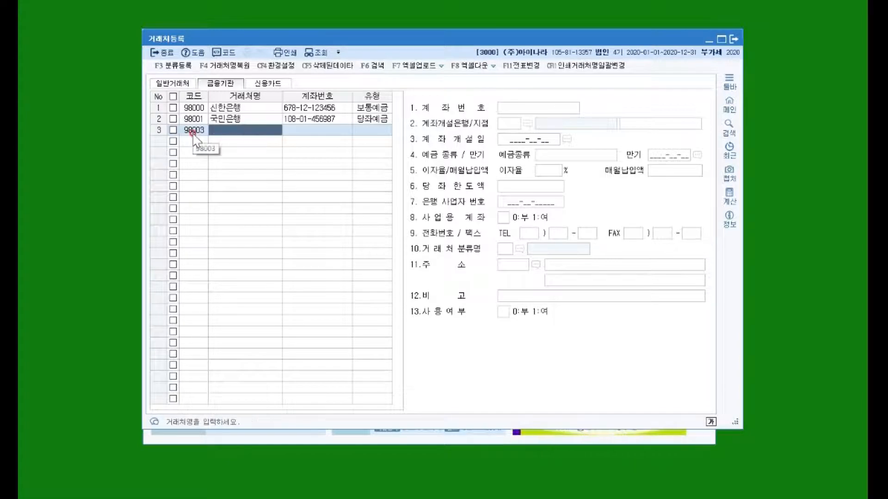
# - Name the new financial institution 국민은행(정기적금)
pyautogui.press('Hangul')
pyautogui.write('rldjq')
pyautogui.press('BackSpace')
pyautogui.press('BackSpace')
pyautogui.press('BackSpace')
pyautogui.press('BackSpace')
pyautogui.press('BackSpace')
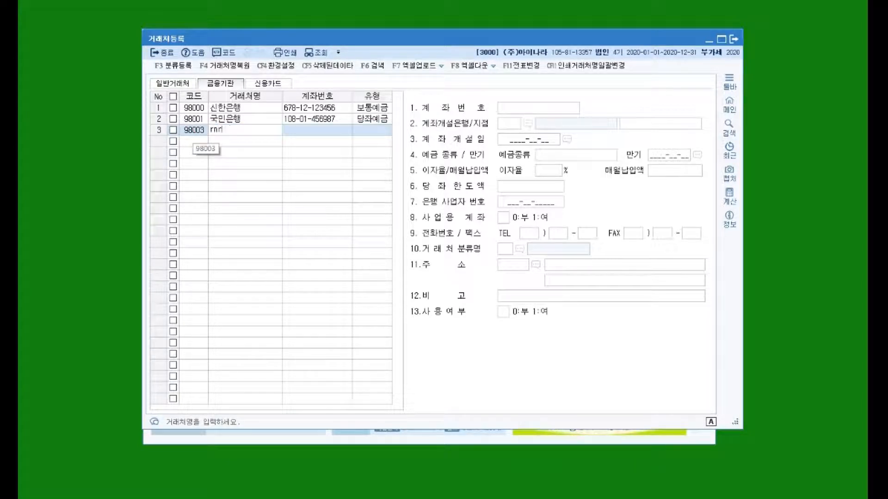
pyautogui.write('국민')
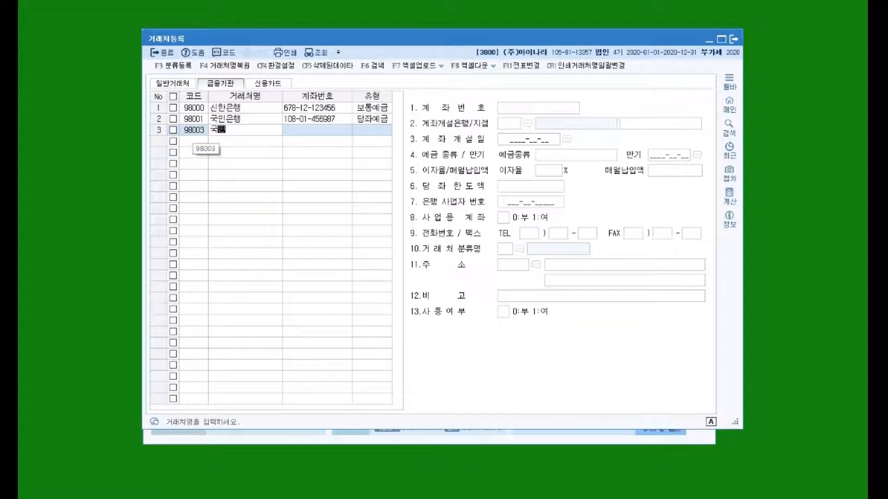
pyautogui.write('은행(정기')
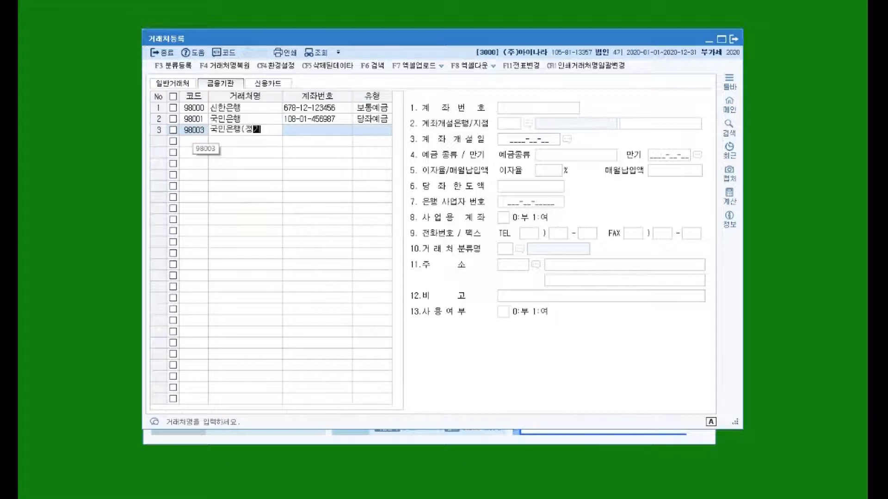
pyautogui.write('적금)')
pyautogui.press('Return')
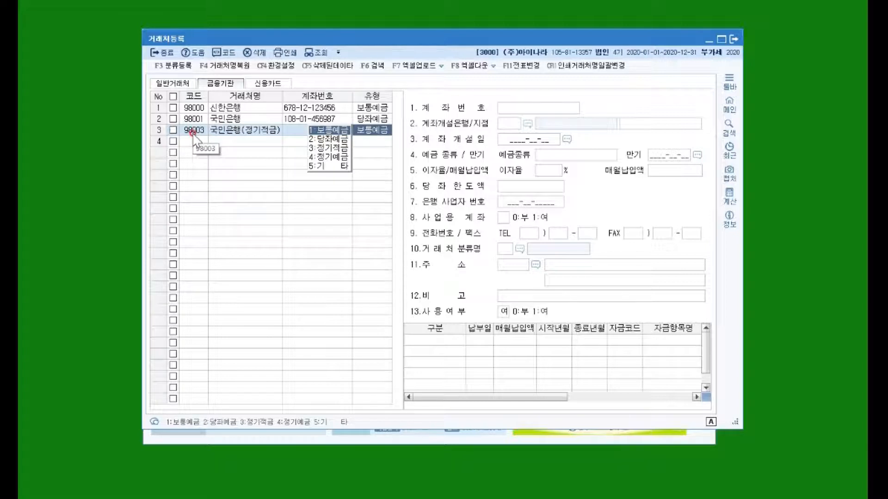
# - Set the 98003 entry's type to 정기적금 and enter its bank account number
pyautogui.press('3')
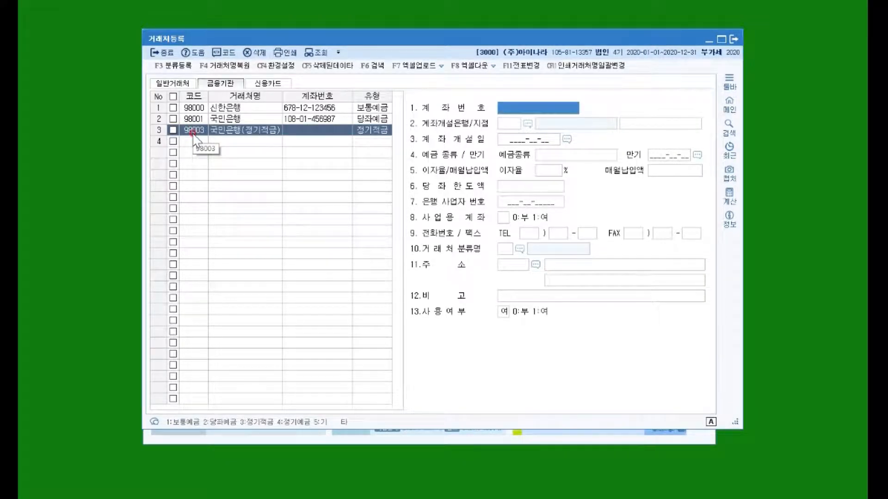
pyautogui.write('123')
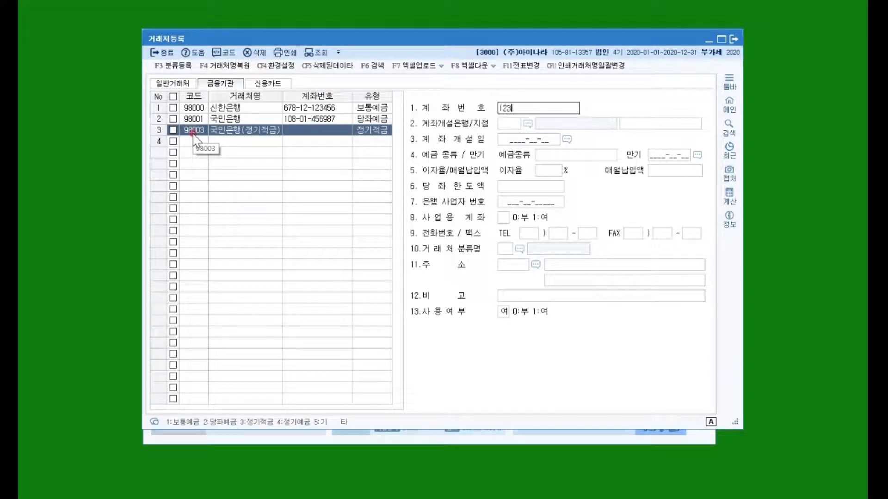
pyautogui.write('-45-612123')
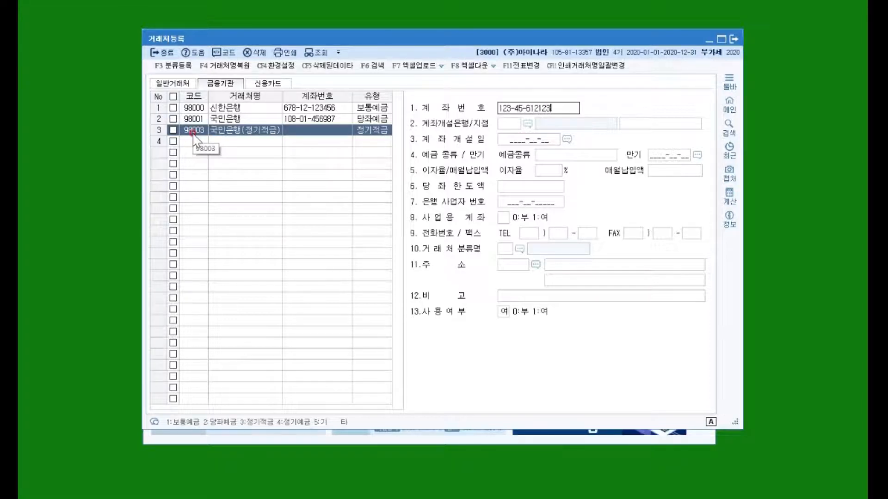
pyautogui.press('Return')
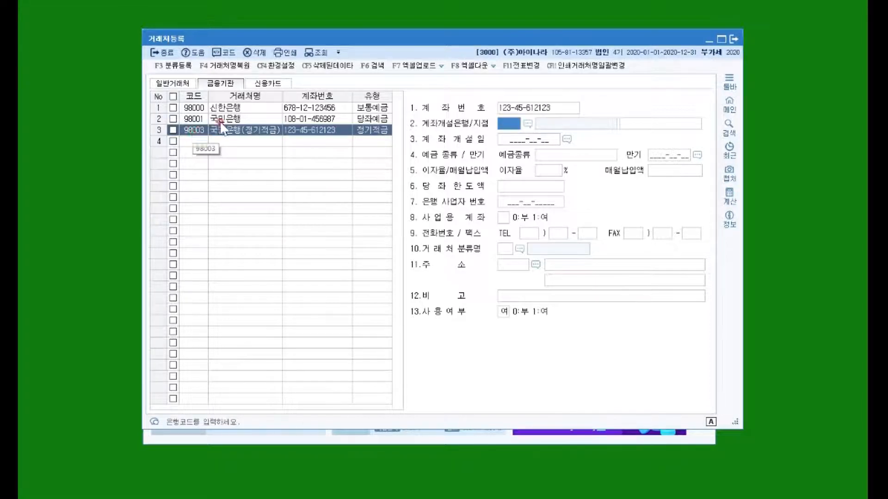
# - Set the account's 예금종류 to 축복정기적금 and its maturity date to 2021-05-15
pyautogui.click(566, 155)
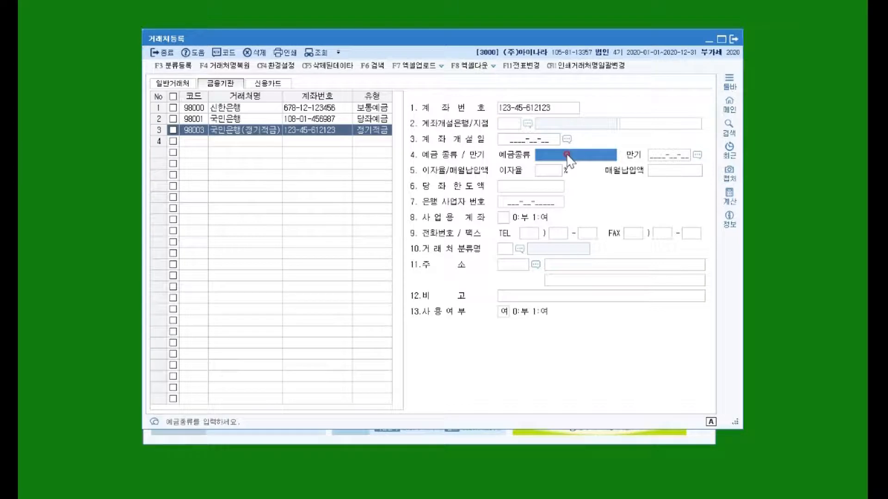
pyautogui.write('축복')
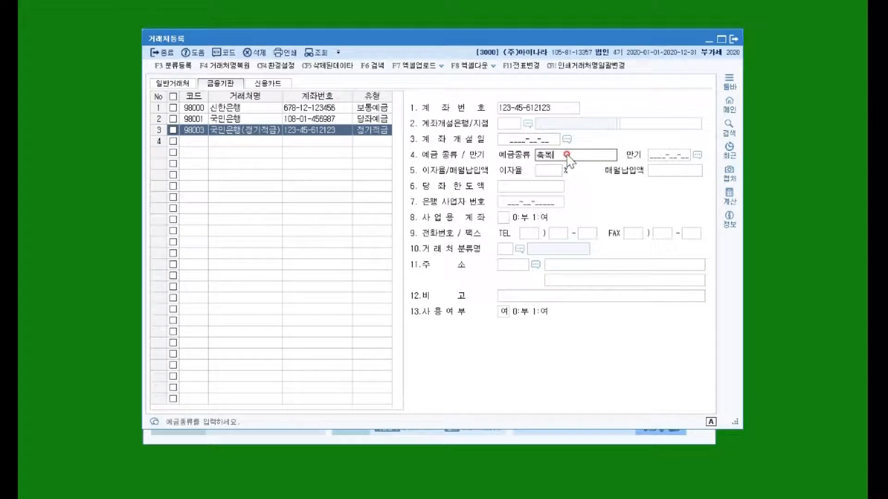
pyautogui.write('정기적금')
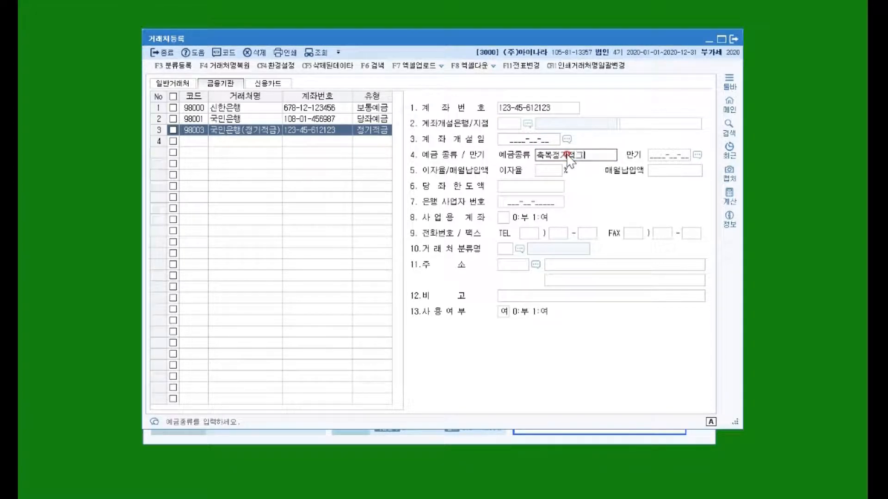
pyautogui.press('Return')
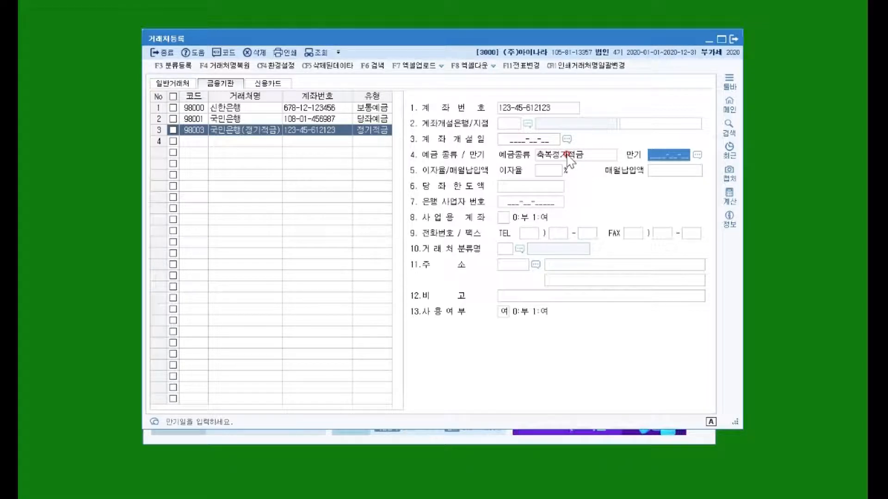
pyautogui.write('2021-')
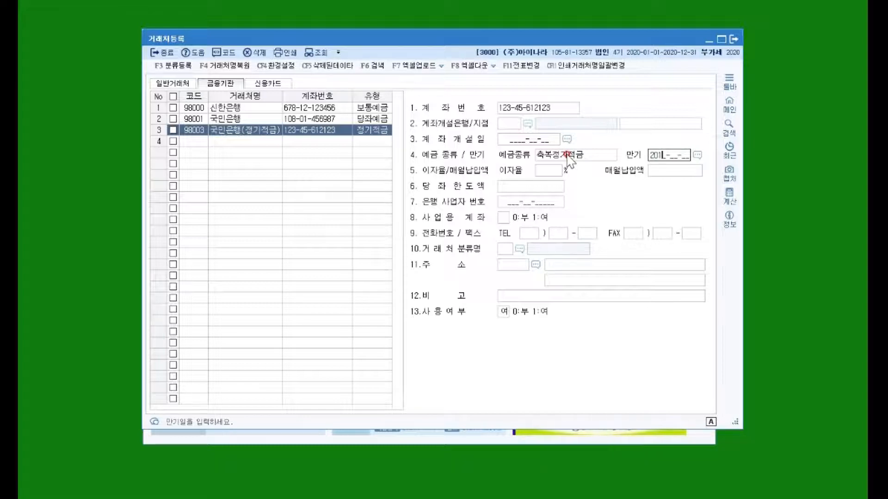
pyautogui.write('05-15')
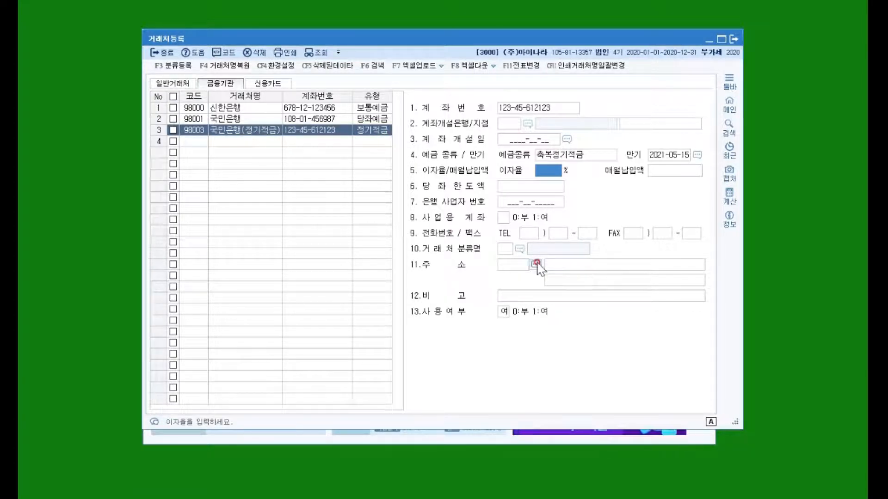
# - Set the 계좌개설일 of 국민은행(정기적금) to 2020-05-15 and close 거래처등록
pyautogui.click(250, 129)
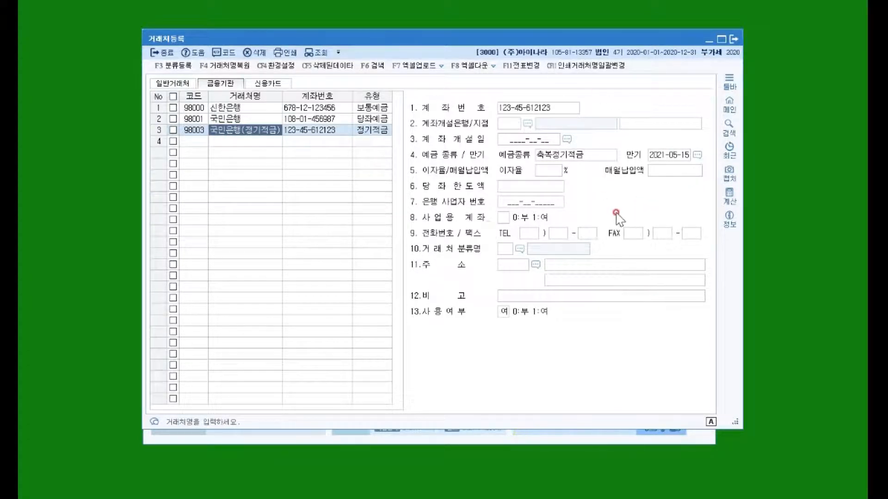
pyautogui.click(508, 139)
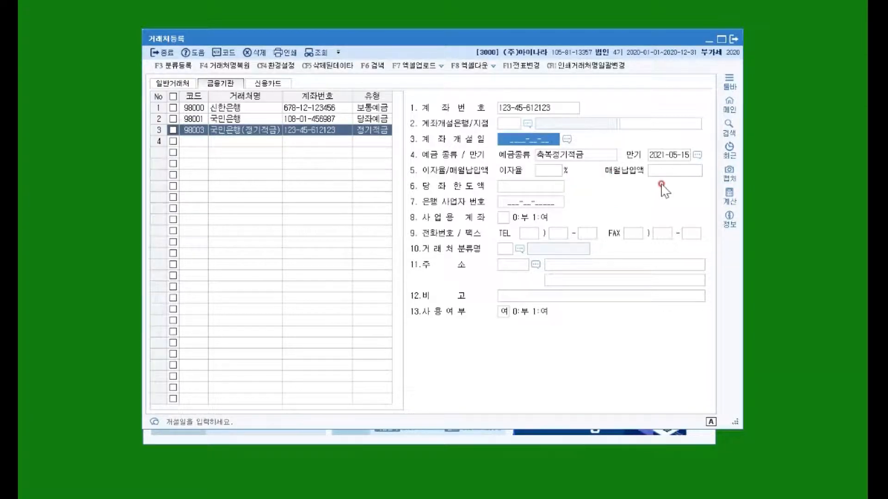
pyautogui.write('20201')
pyautogui.write('0515')
pyautogui.press('Return')
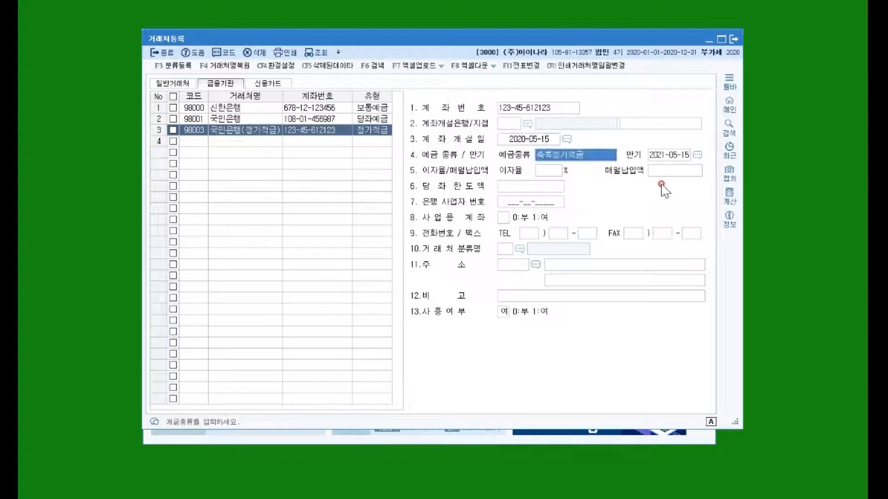
pyautogui.click(246, 141)
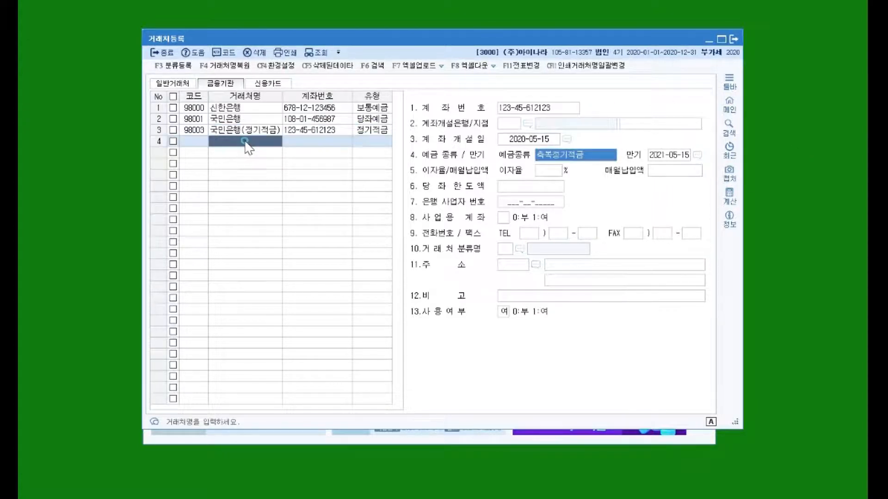
pyautogui.click(156, 52)
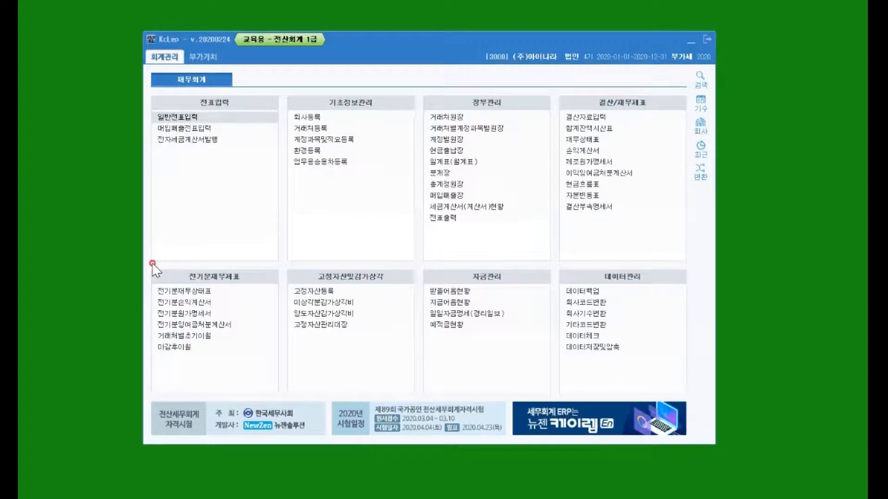
# - Open 일반전표입력 for May 15, 2020 and start a voucher line with 구분 set to 출금
pyautogui.click(177, 116)
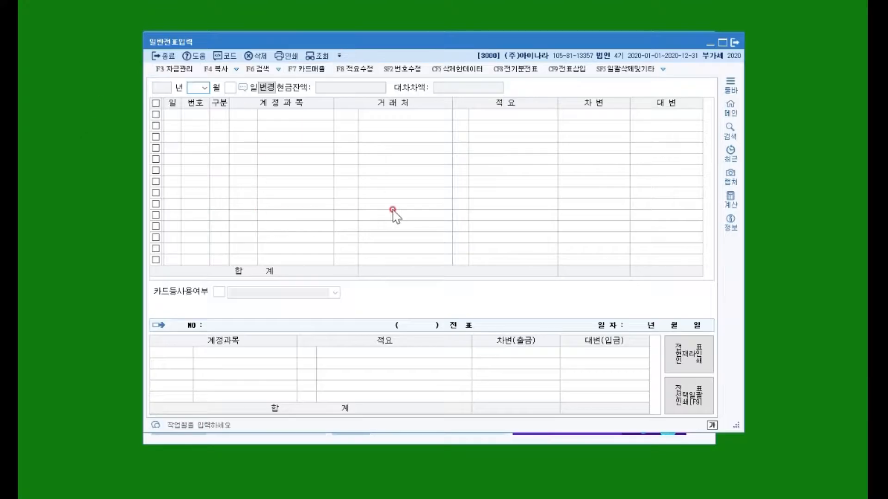
pyautogui.write('05')
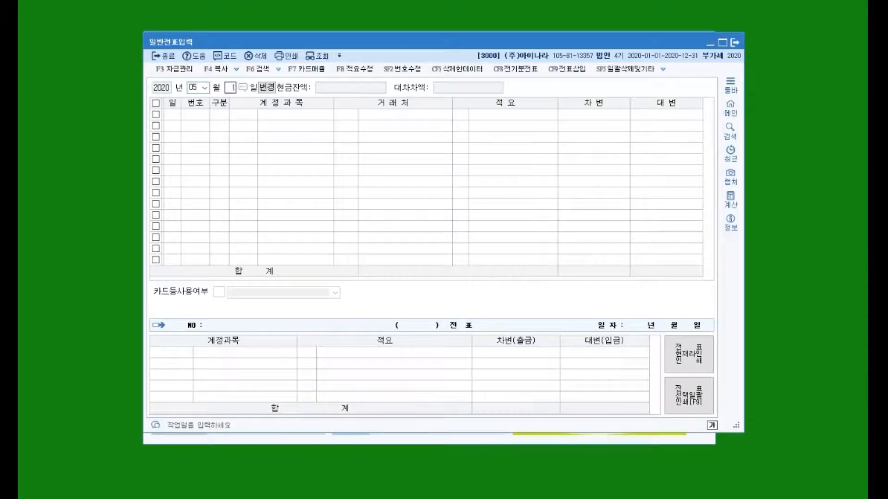
pyautogui.write('156')
pyautogui.press('Left')
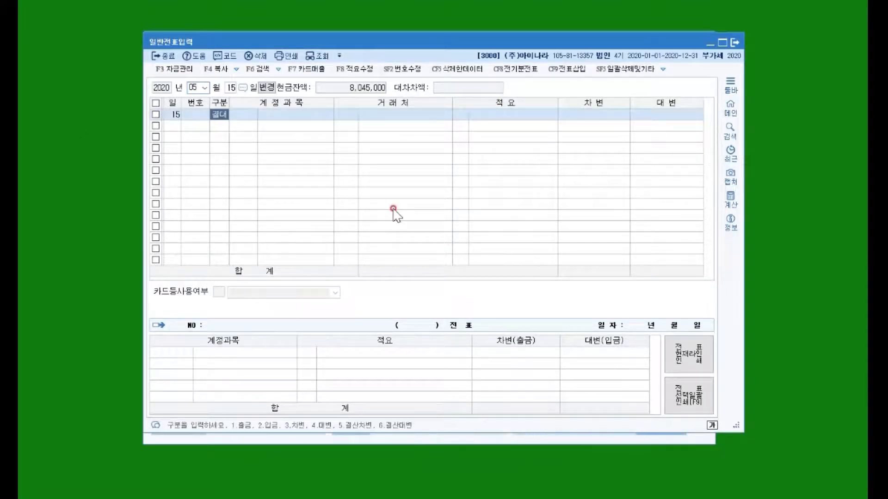
pyautogui.write('1')
pyautogui.press('Return')
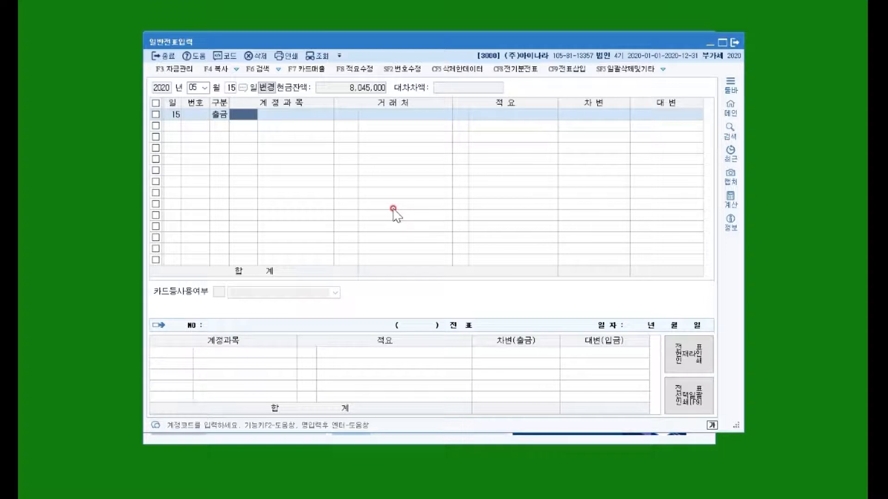
# - Look up 정기 and assign account 0106 정기적금 to the May 15 voucher line
pyautogui.write('정기')
pyautogui.press('Return')
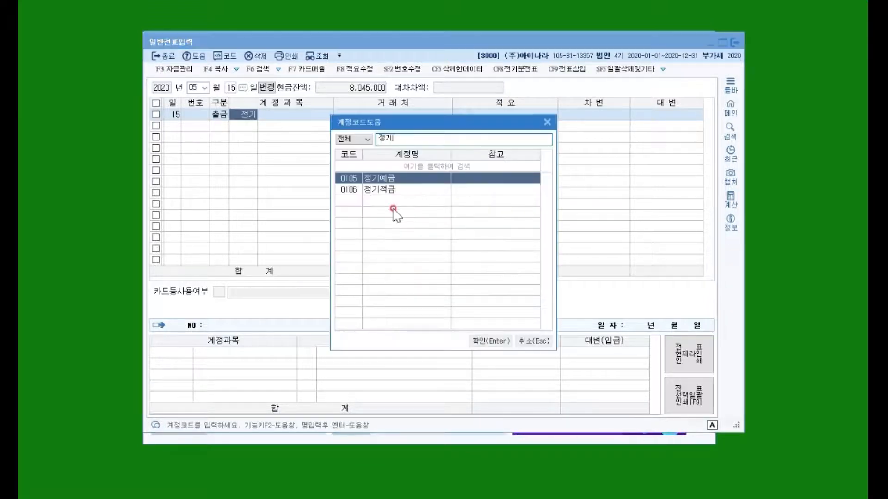
pyautogui.press('Down')
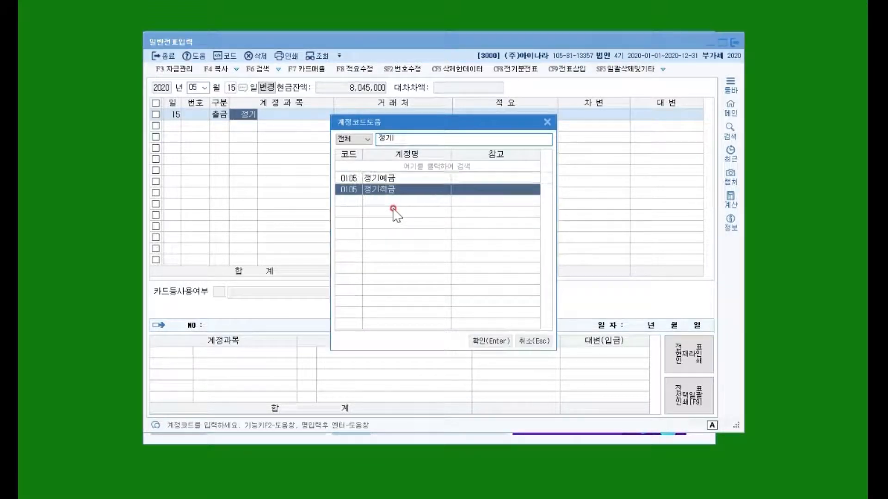
pyautogui.press('Return')
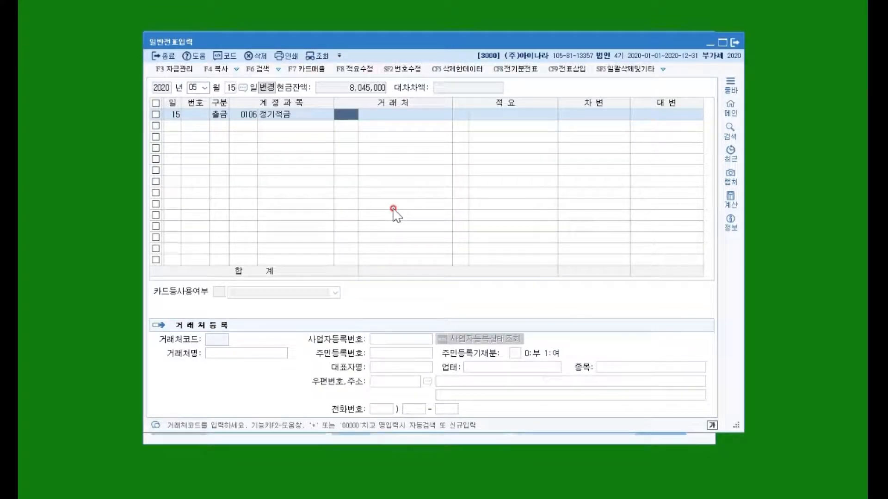
# - Search the 거래처 list for 국민 and assign 98003 국민은행(정기적금) to the voucher line
pyautogui.press('F2')
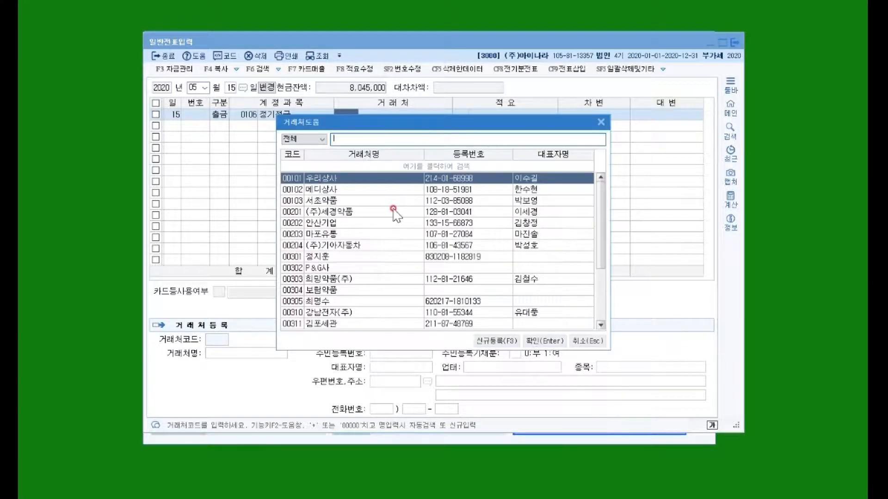
pyautogui.write('구미')
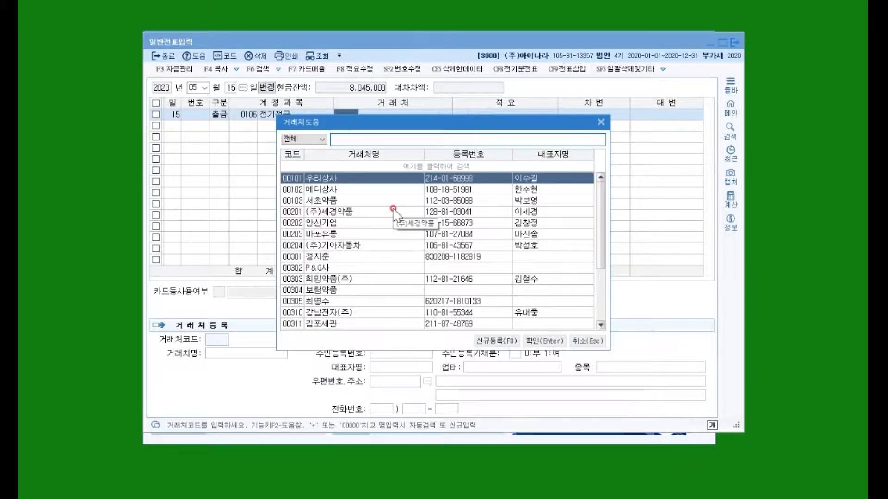
pyautogui.press('BackSpace')
pyautogui.write('국민')
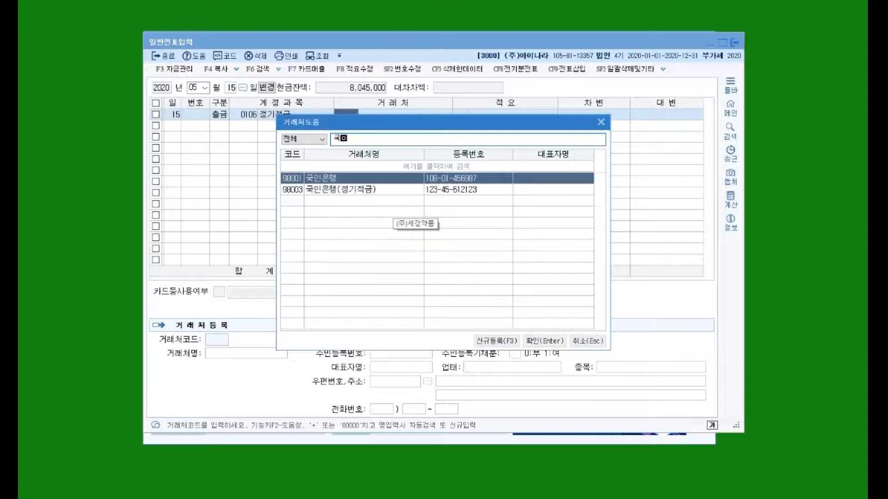
pyautogui.press('Down')
pyautogui.press('Return')
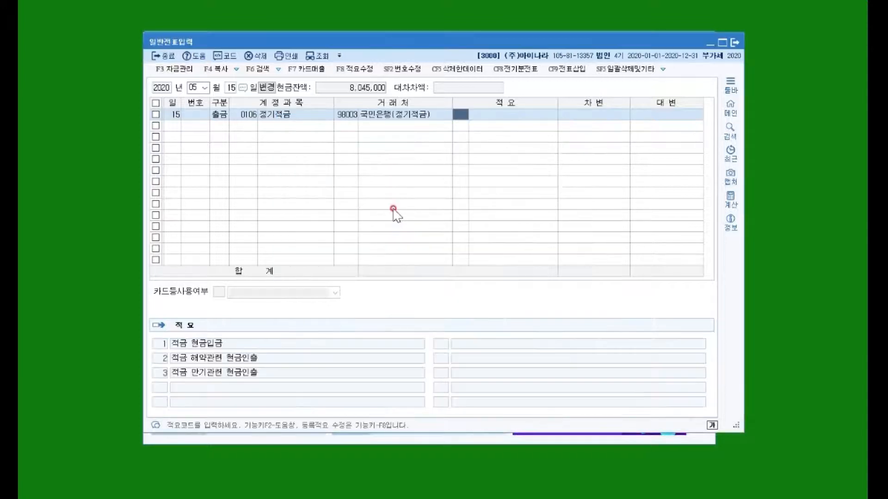
# - Enter 1,000,000 as the 차변 amount of the 정기적금 line, leaving the 적요 blank, and leave 일반전표입력
pyautogui.press('Return')
pyautogui.press('Return')
pyautogui.write('1000000')
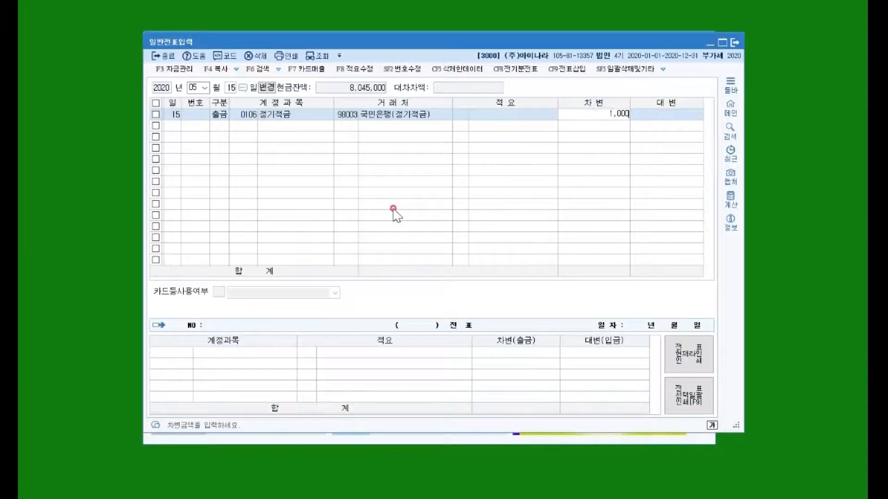
pyautogui.press('Return')
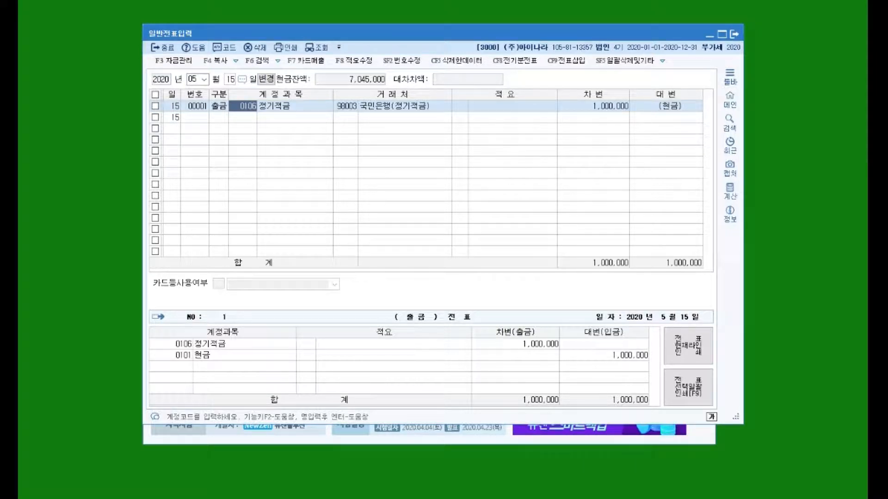
pyautogui.press('Escape')
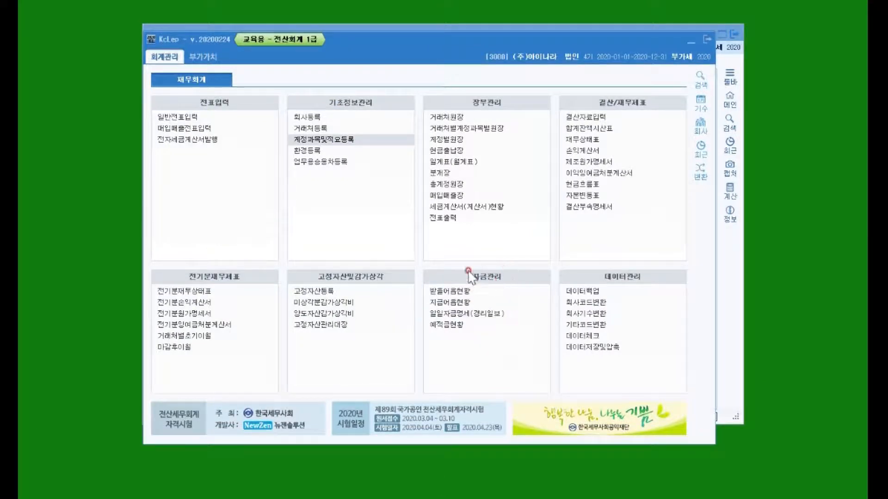
# - Open 예적금현황 and query the account balances as of May 15, 2020
pyautogui.click(437, 326)
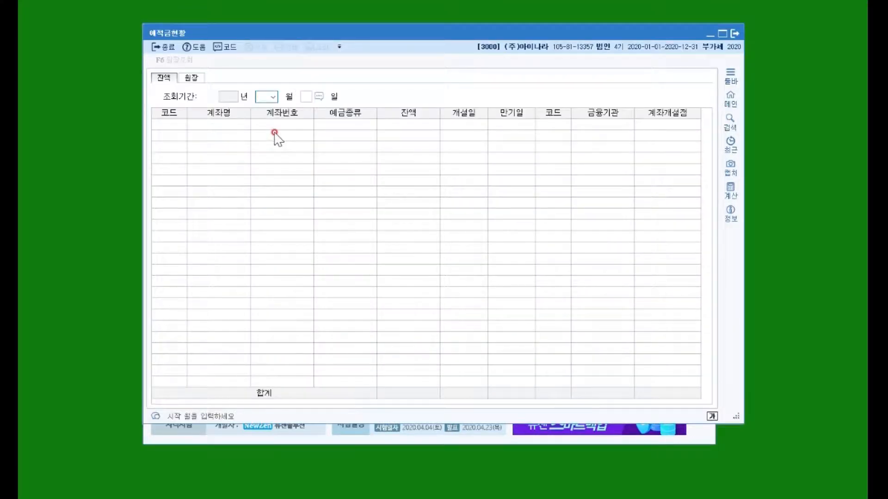
pyautogui.click(271, 97)
pyautogui.click(266, 138)
pyautogui.press('Return')
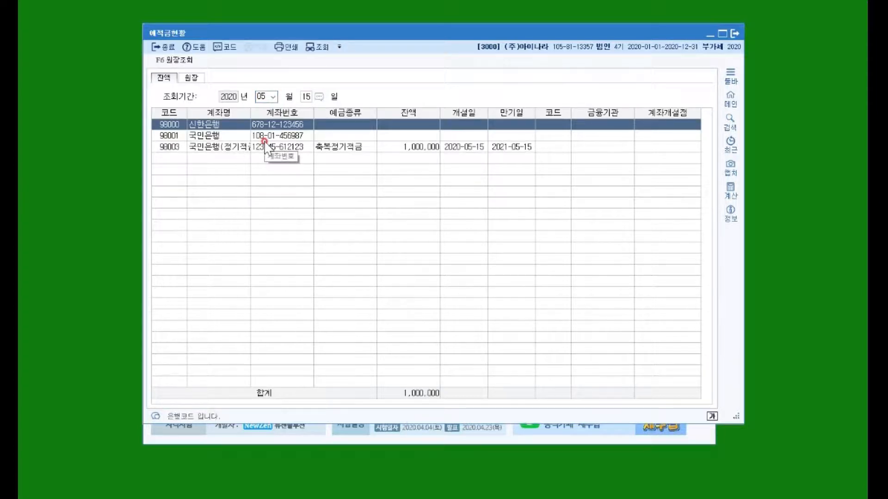
# - Examine the 예금종류, 잔액, 개설일 and 만기일 of 국민은행(정기적금) in the balance list
pyautogui.click(215, 147)
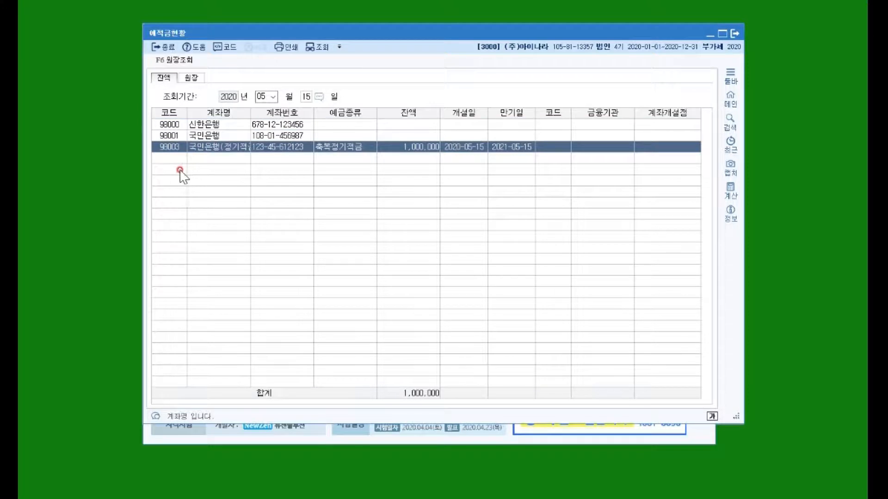
pyautogui.click(356, 147)
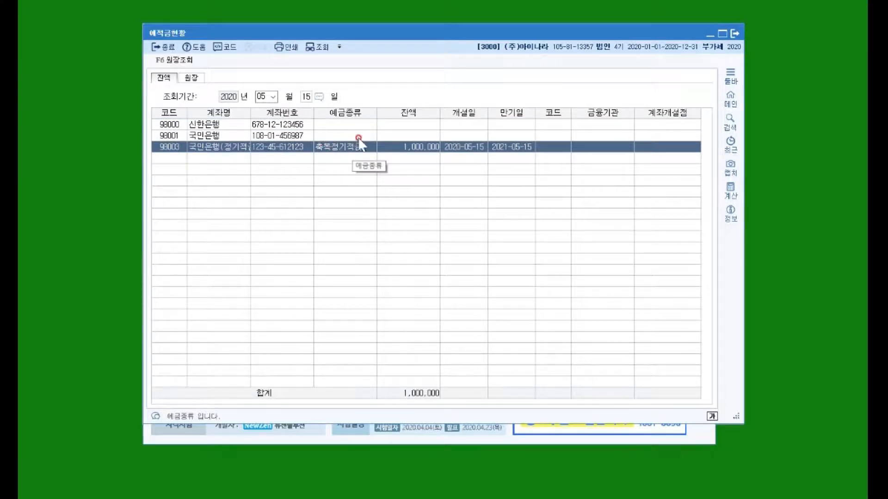
pyautogui.click(419, 170)
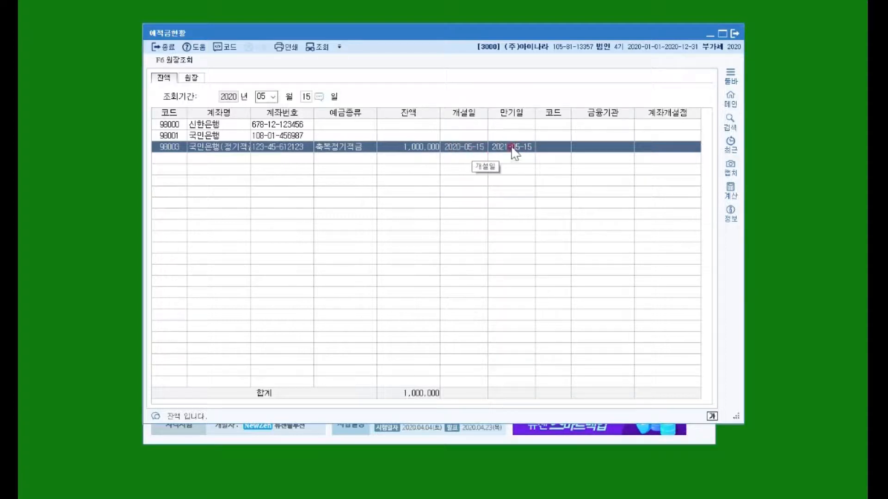
pyautogui.click(428, 186)
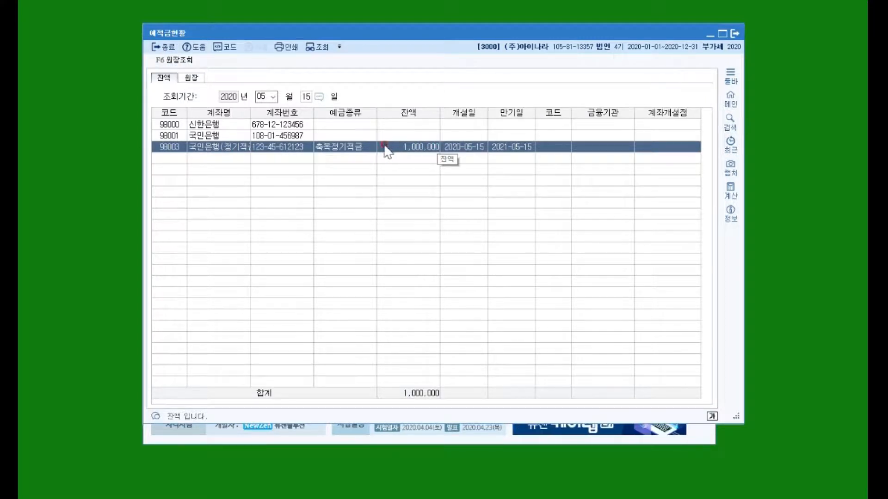
# - Open the 원장 of 국민은행(정기적금), examine its May 15 entry and close 예적금현황
pyautogui.doubleClick(422, 148)
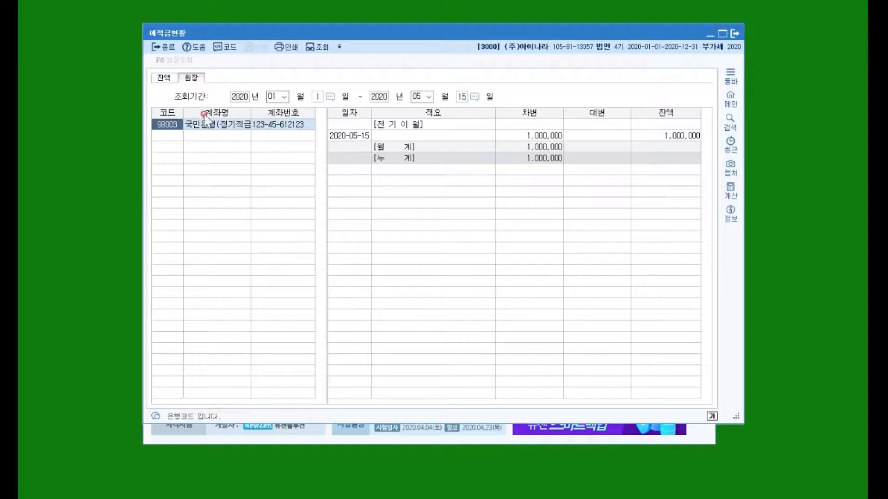
pyautogui.click(350, 136)
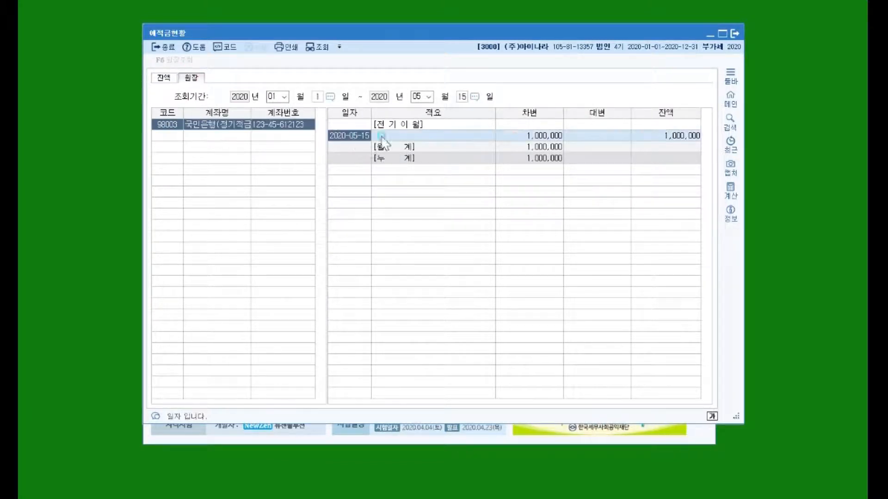
pyautogui.click(529, 137)
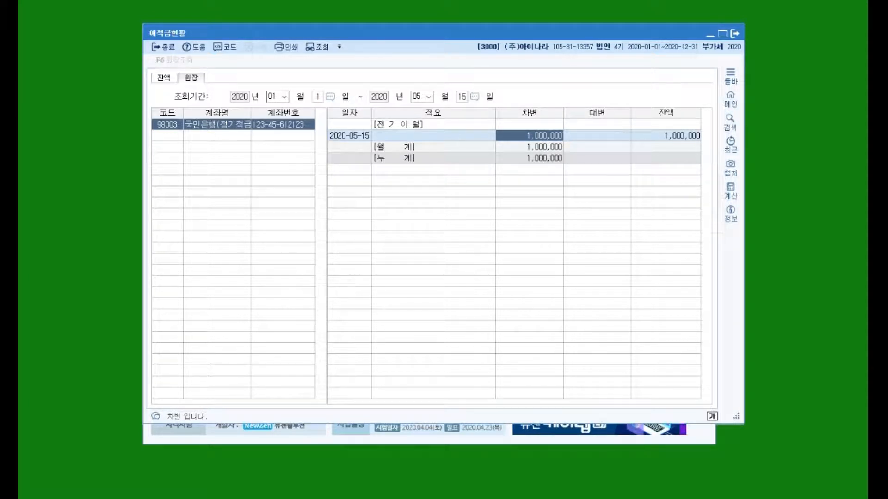
pyautogui.click(167, 49)
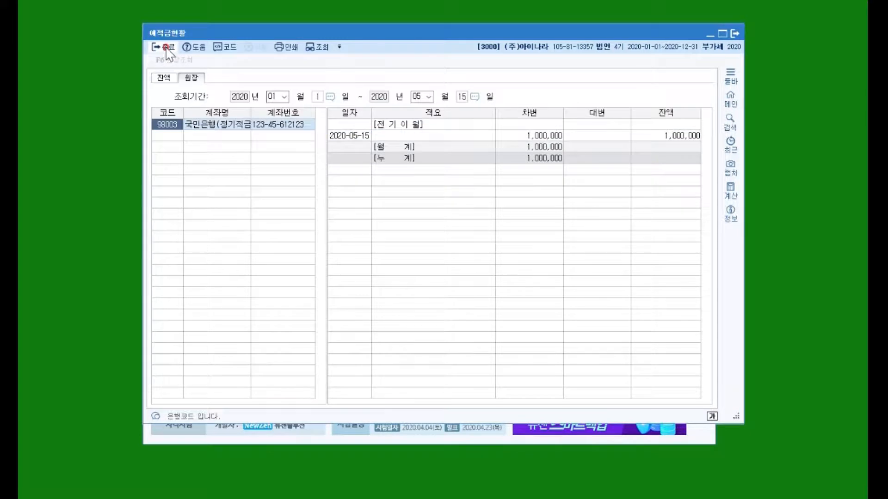
pyautogui.click(167, 48)
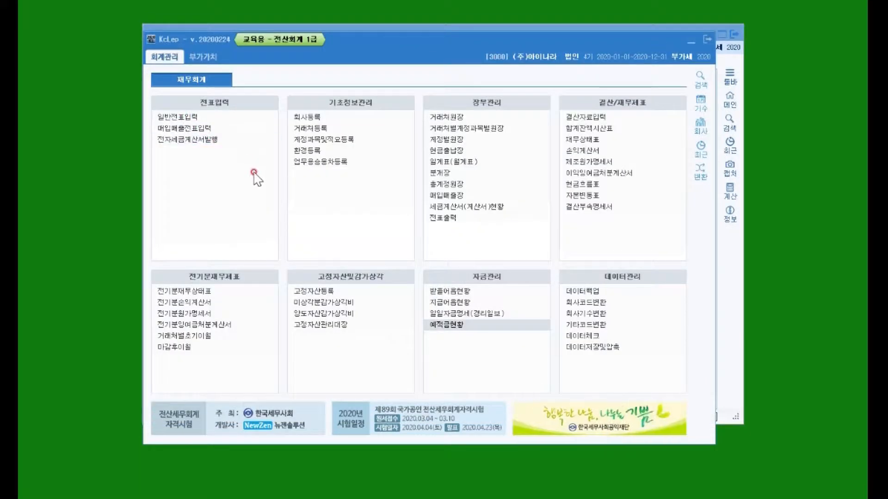
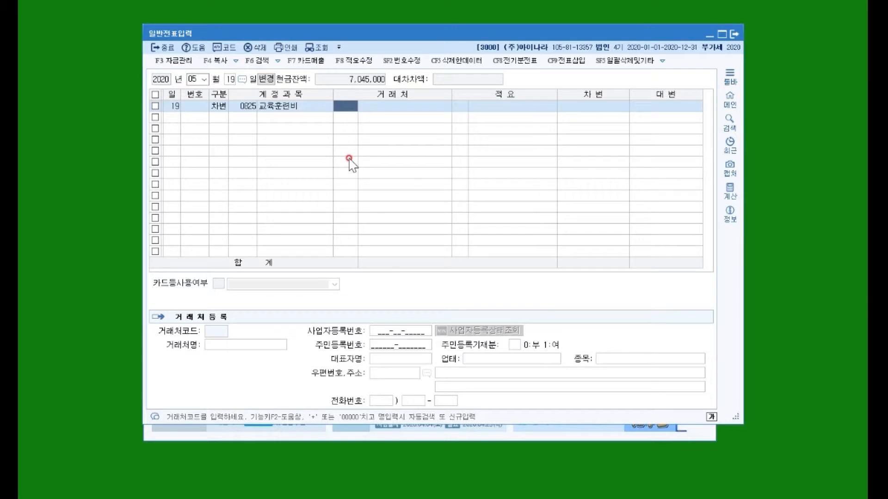
pyautogui.write('강남')
pyautogui.press('Return')
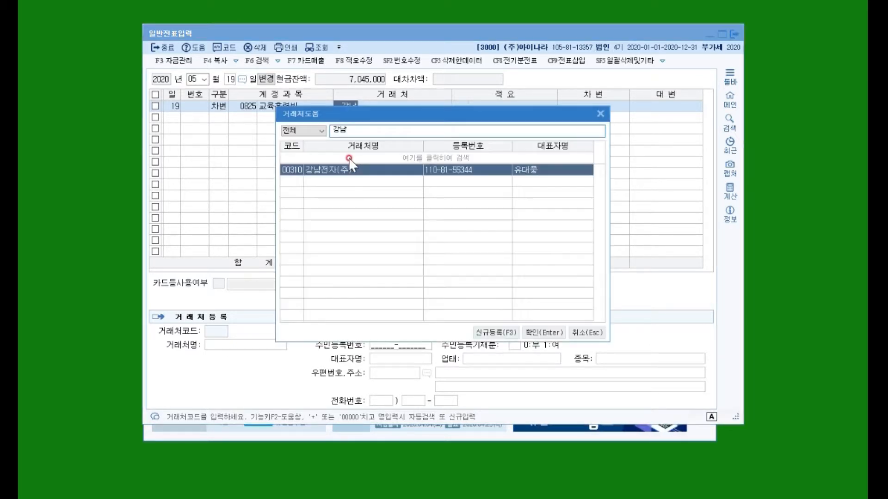
pyautogui.press('Escape')
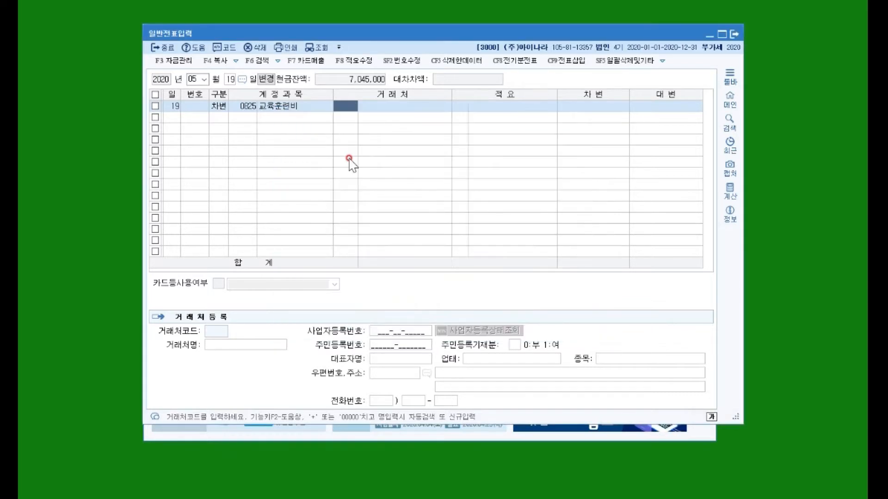
# - Enter 강남학원 as the 거래처 name without a code and 300,000 as the 차변 amount of the May 19 교육훈련비 line
pyautogui.press('Return')
pyautogui.write('강남')
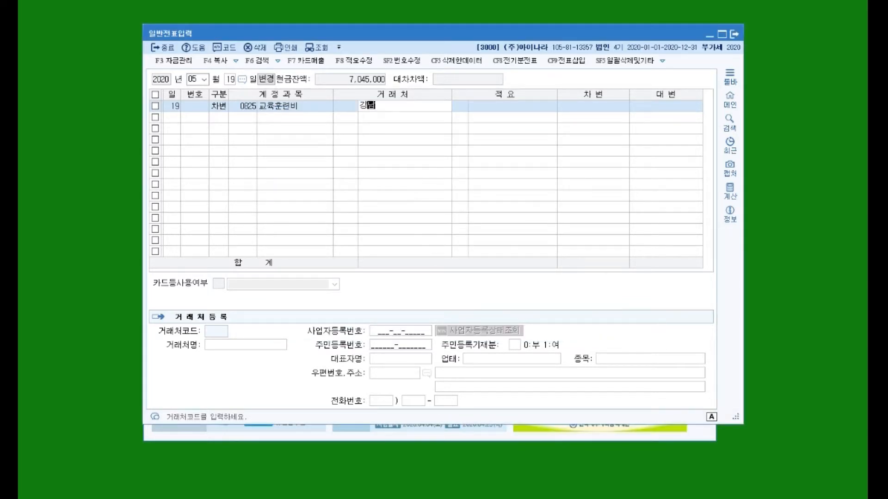
pyautogui.write('학원')
pyautogui.press('Return')
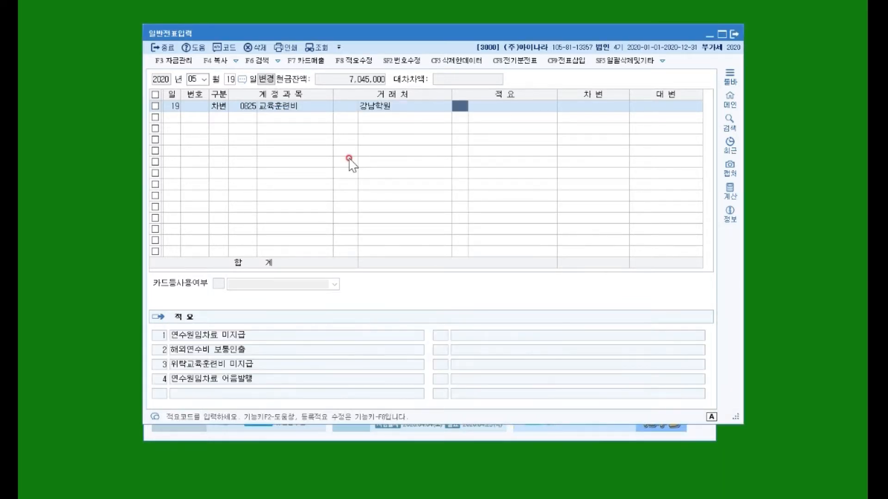
pyautogui.press('Return')
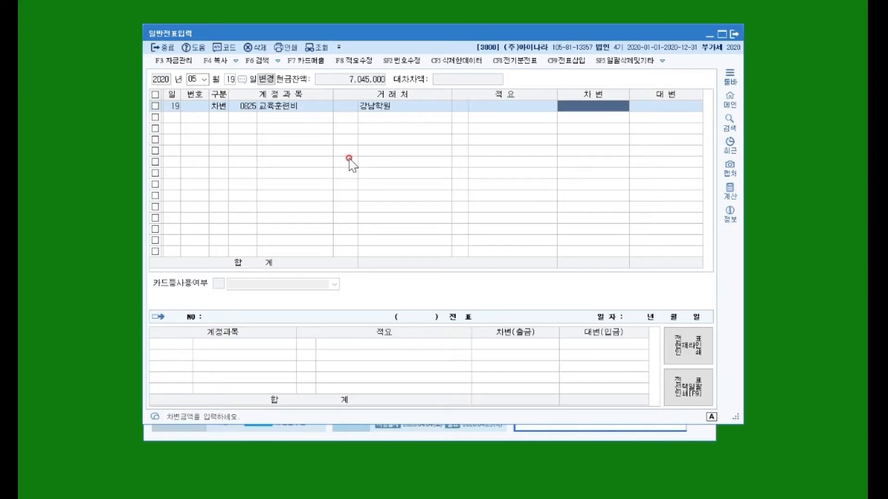
pyautogui.write('300,000')
pyautogui.press('Return')
# - Add a 대변 line with account 0253 미지급금 to the May 19 voucher
pyautogui.write('4')
pyautogui.press('Return')
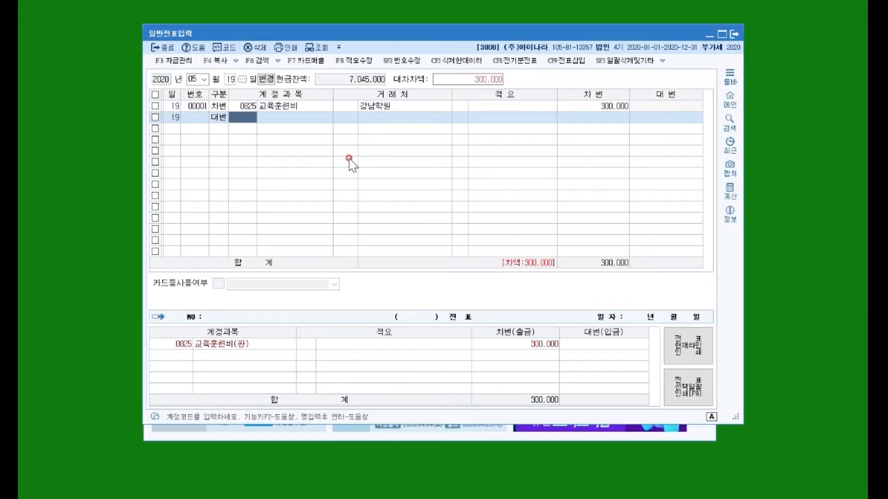
pyautogui.write('253')
pyautogui.press('Return')
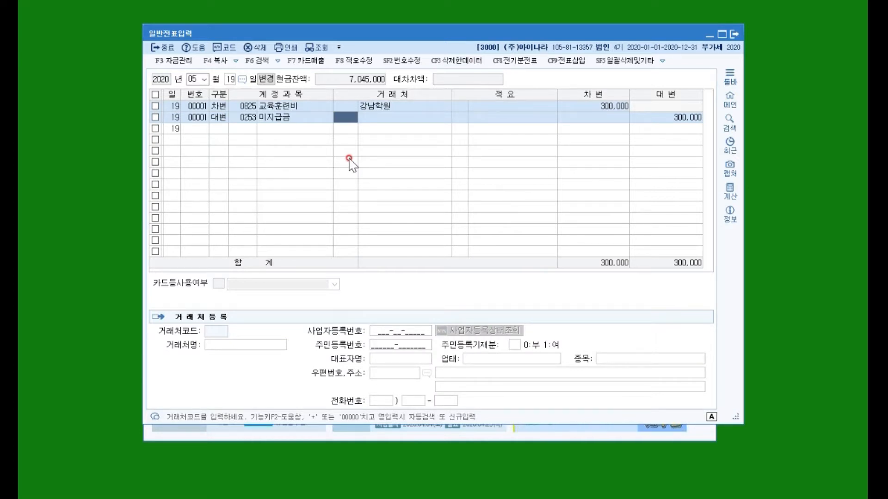
# - Search the 거래처 list for 신한 and assign 99600 신한카드 to the May 19 미지급금 line
pyautogui.write('신ㅎㅏㄴ')
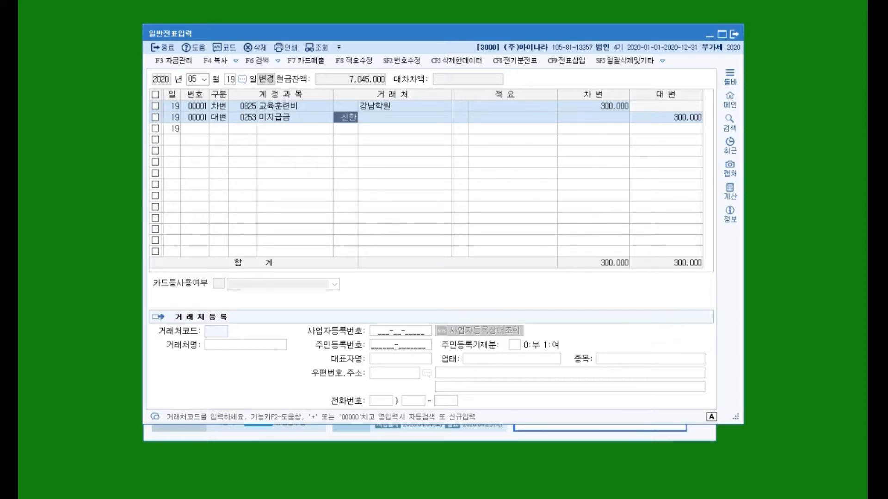
pyautogui.press('Return')
pyautogui.press('Down')
pyautogui.press('Return')
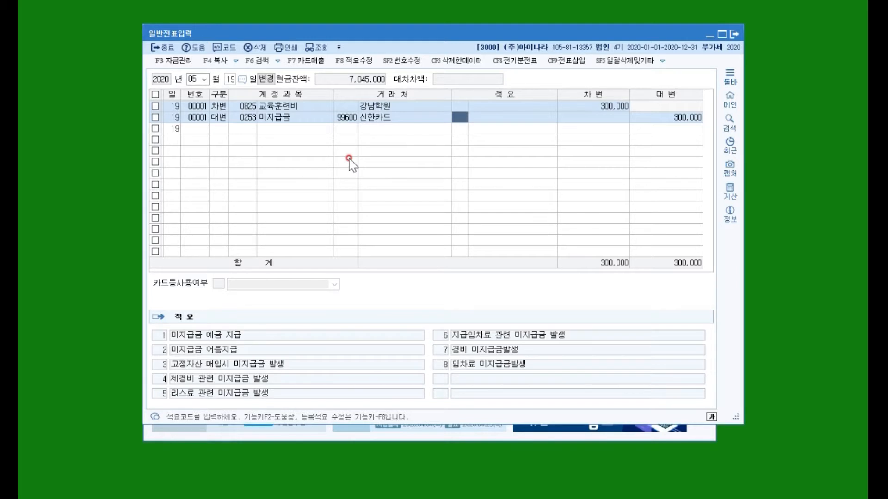
pyautogui.click(259, 109)
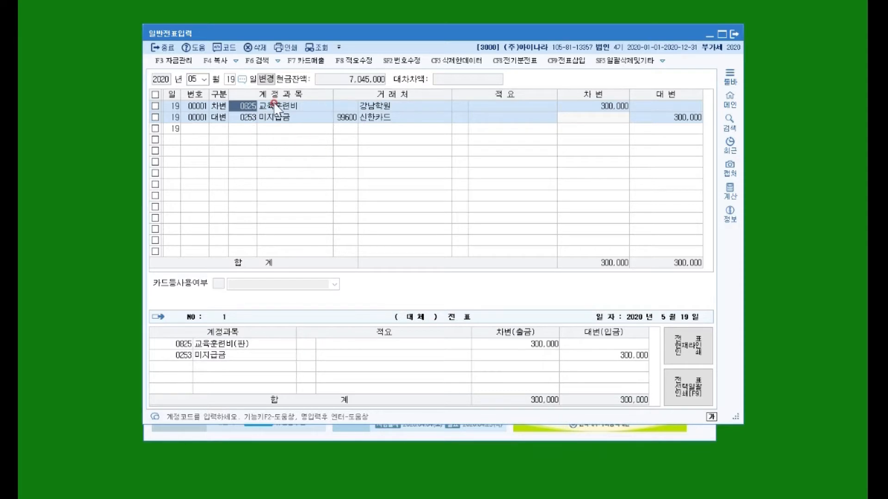
pyautogui.click(244, 132)
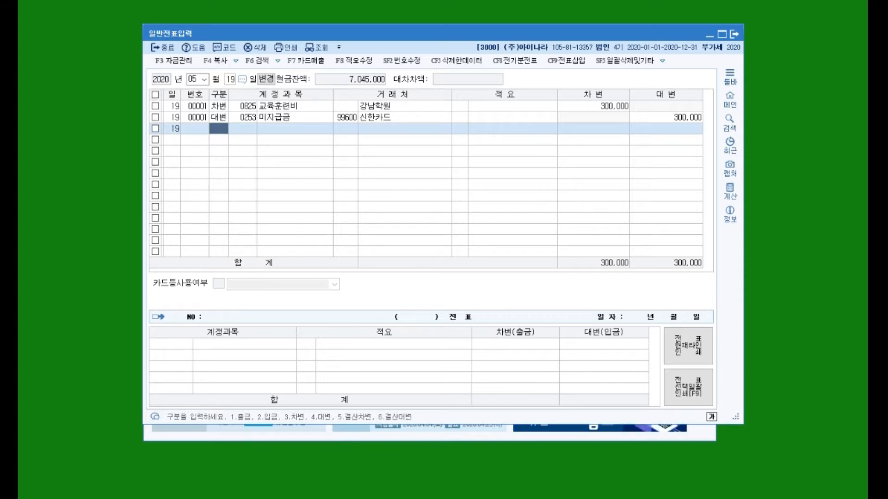
# - Query the 잔액 in 거래처원장 for April 2020, account 0253 미지급금, across 거래처 98000 신한은행 to 99601 우리카드
pyautogui.press('Escape')
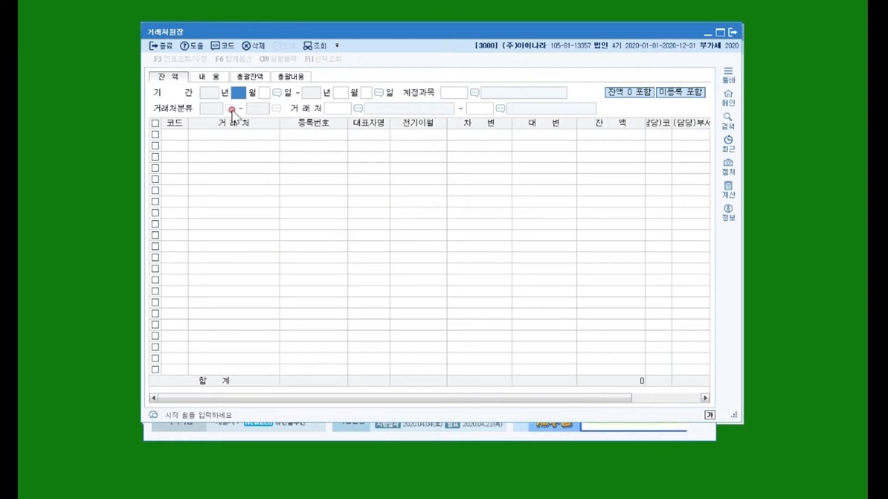
pyautogui.write('4')
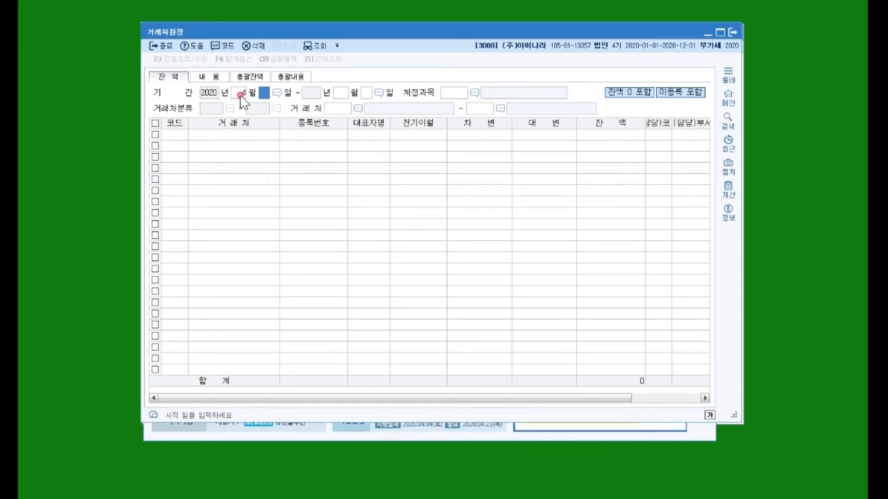
pyautogui.press('Return')
pyautogui.write('4')
pyautogui.press('Return')
pyautogui.write('253')
pyautogui.press('Return')
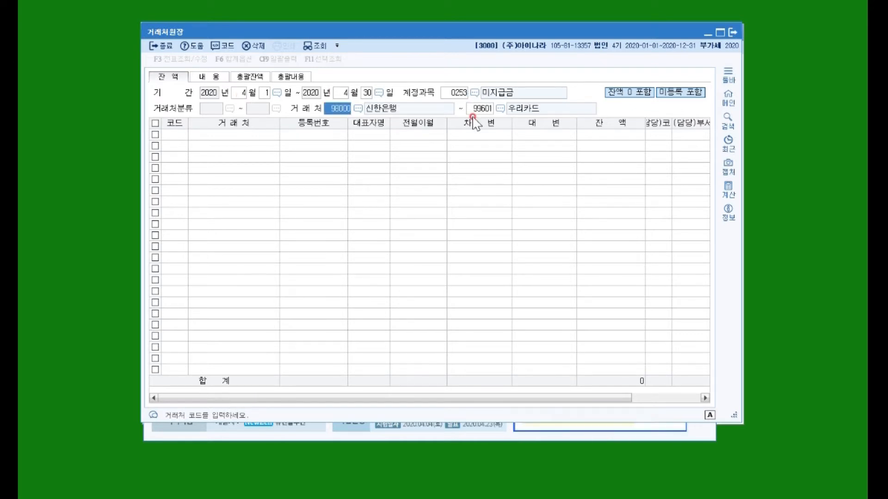
pyautogui.press('Return')
pyautogui.press('Return')
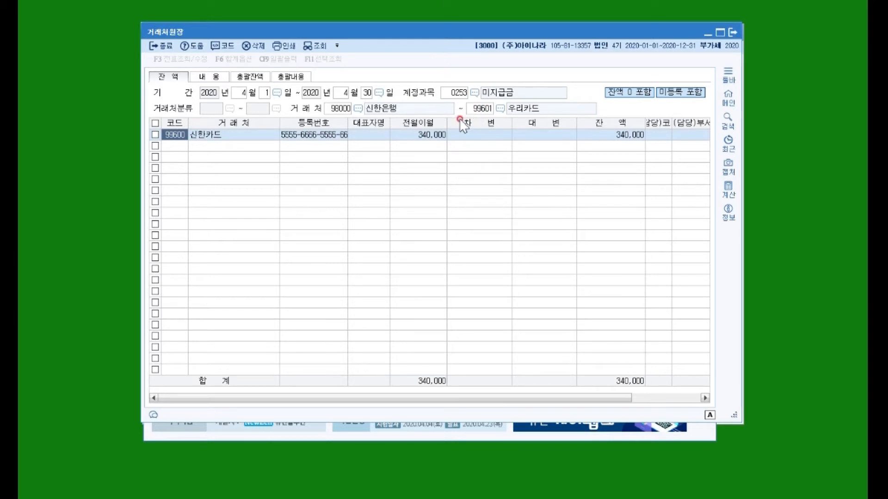
# - Open the 내용 of 신한카드, examine its 미지급금 balance and close 거래처원장
pyautogui.doubleClick(422, 134)
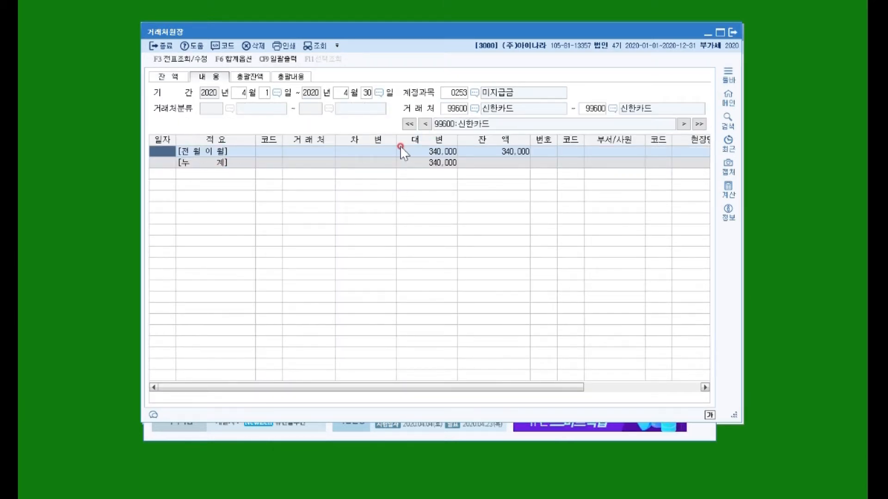
pyautogui.click(502, 157)
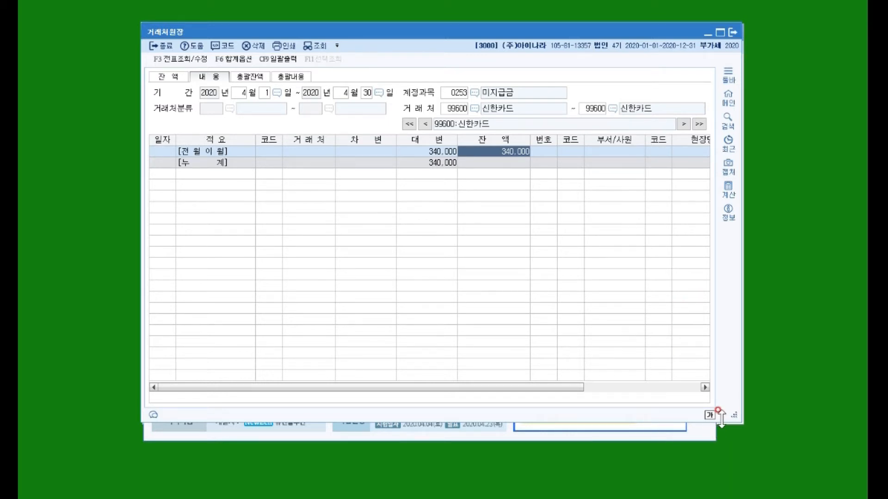
pyautogui.click(745, 425)
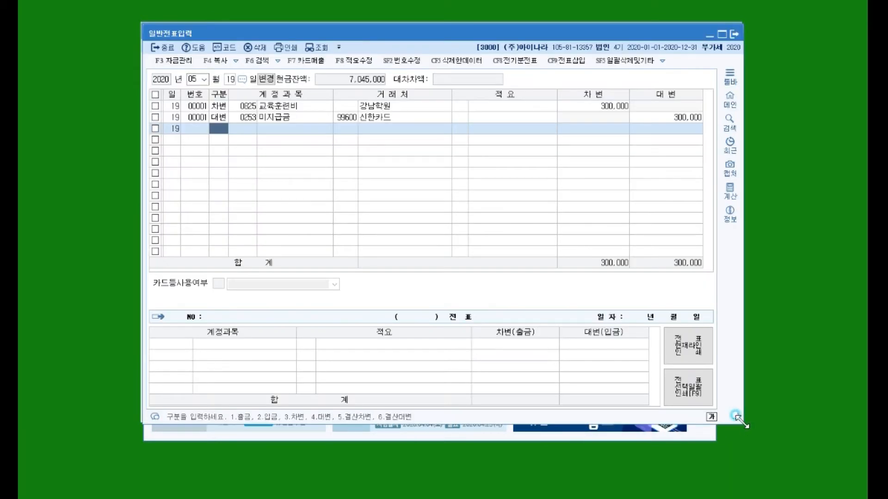
# - Switch the voucher date to May 28, 2020 and start a 차변 line with account 0253 미지급금
pyautogui.click(233, 79)
pyautogui.click(314, 155)
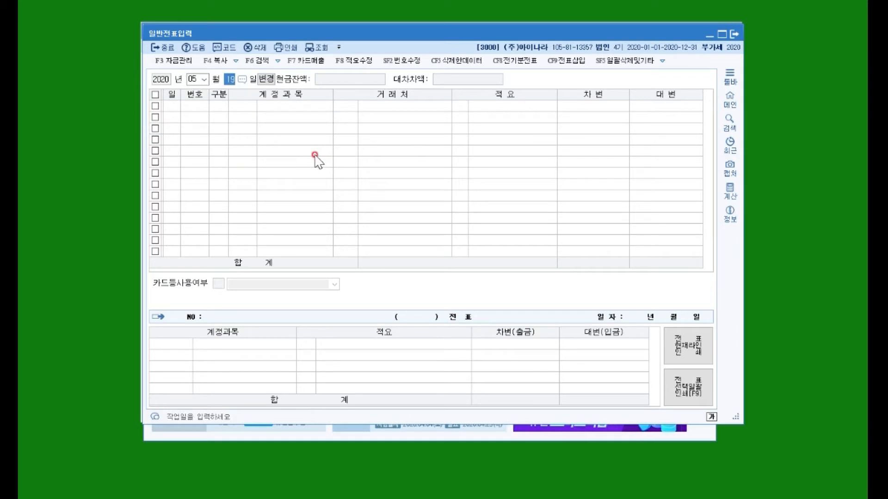
pyautogui.write('28')
pyautogui.press('Return')
pyautogui.press('Return')
pyautogui.write('3')
pyautogui.press('Return')
pyautogui.write('미지')
pyautogui.press('Return')
pyautogui.press('Return')
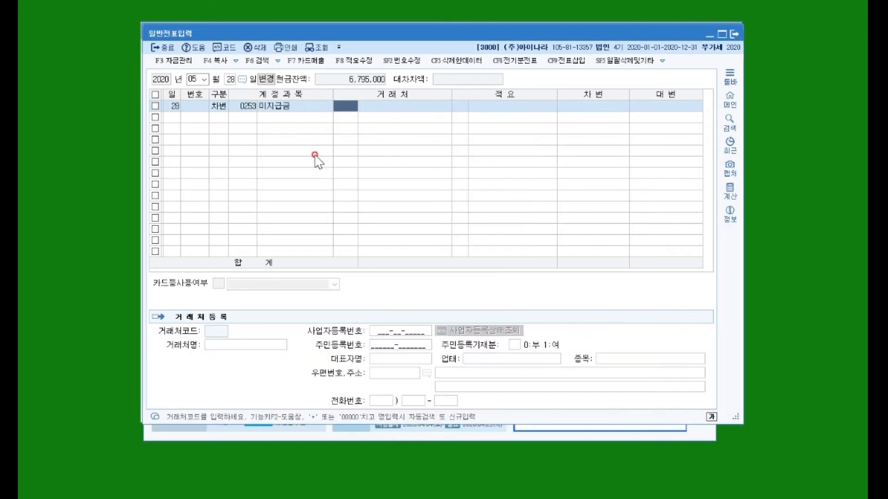
# - Assign 거래처 99600 신한카드 to the May 28 미지급금 line and enter a 차변 amount of 340,000
pyautogui.write('신한')
pyautogui.press('Return')
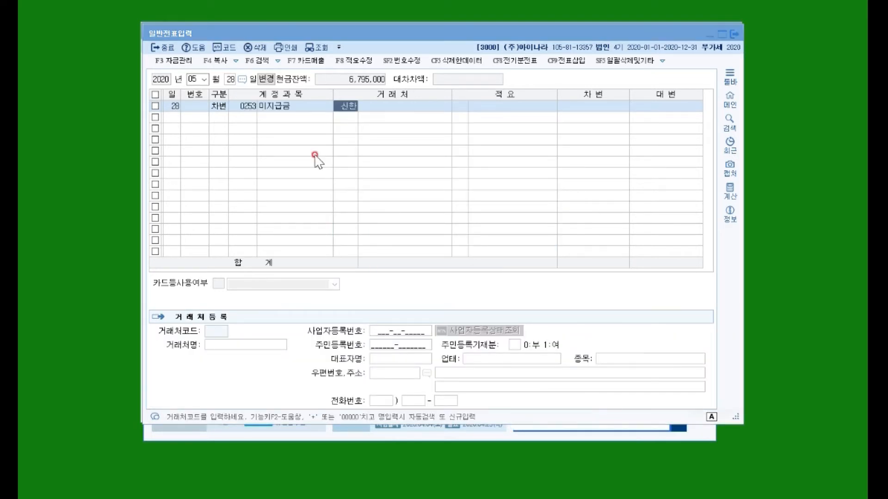
pyautogui.press('Down')
pyautogui.press('Return')
pyautogui.press('Return')
pyautogui.press('Return')
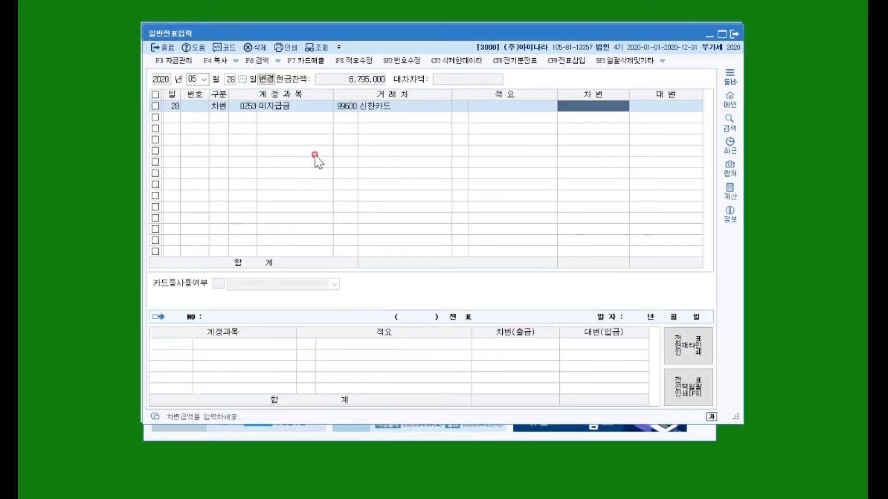
pyautogui.write('340000')
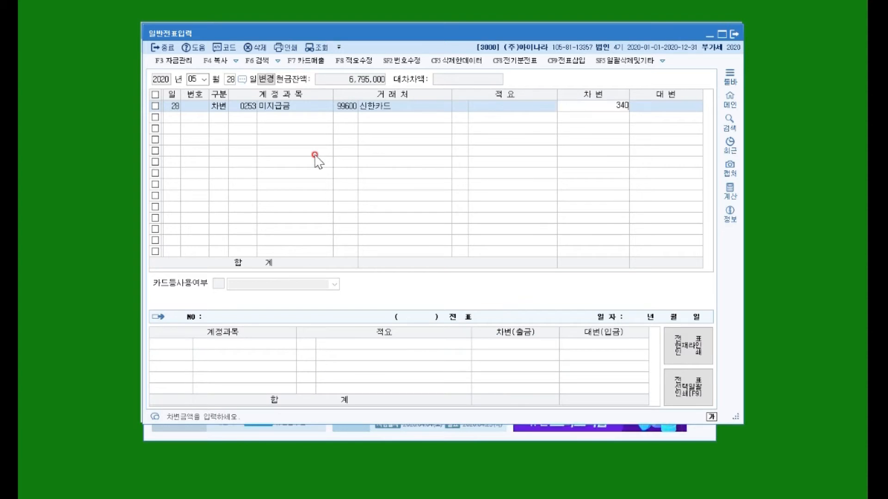
pyautogui.press('Return')
# - Add a balancing 대변 line for 340,000 with account 0103 보통예금 and 거래처 name 신한카드, leaving the 거래처 code blank
pyautogui.write('4')
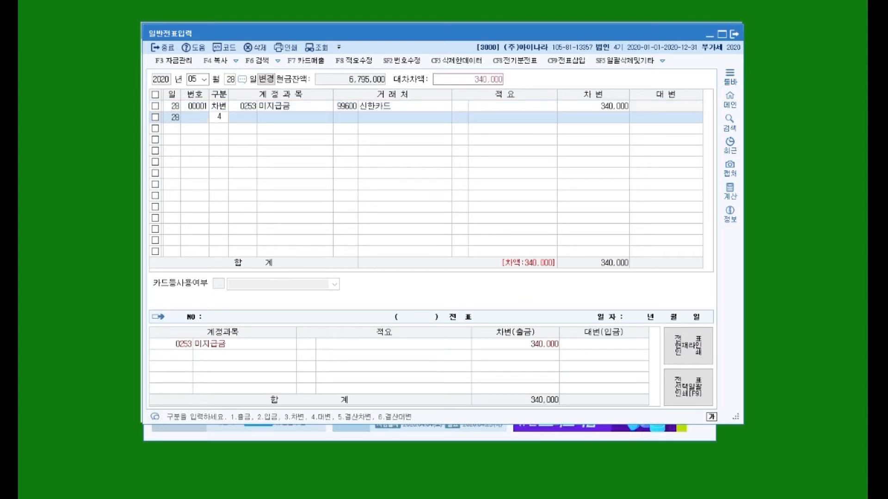
pyautogui.press('Return')
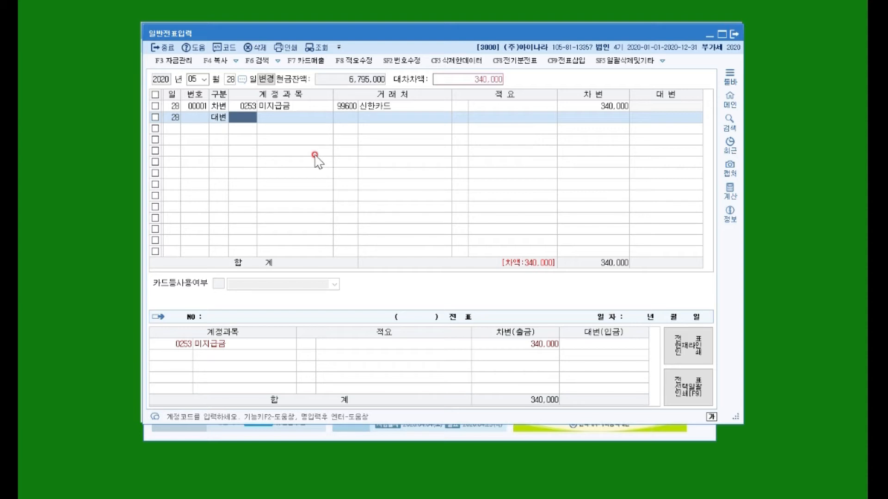
pyautogui.write('10')
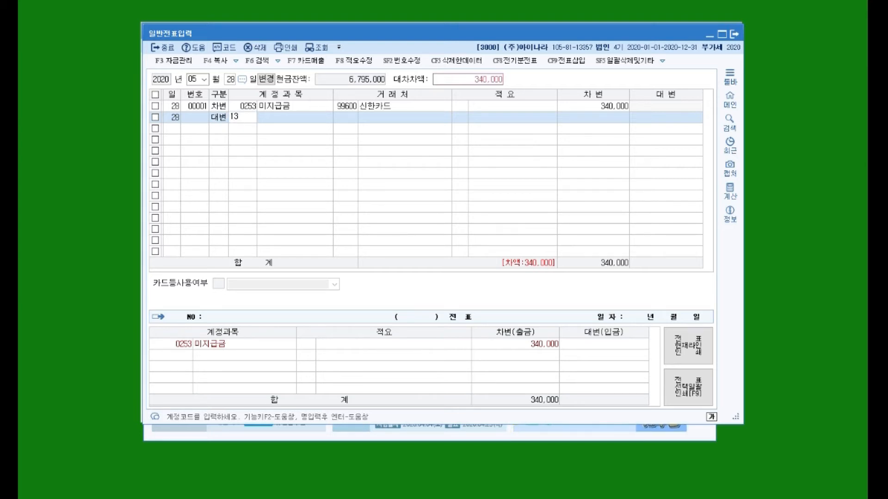
pyautogui.write('3')
pyautogui.press('Return')
pyautogui.press('Return')
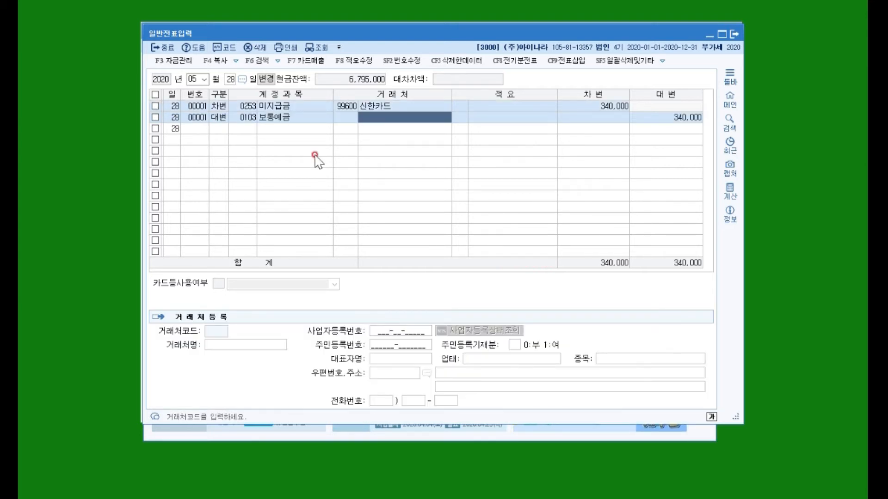
pyautogui.press('Return')
pyautogui.press('Return')
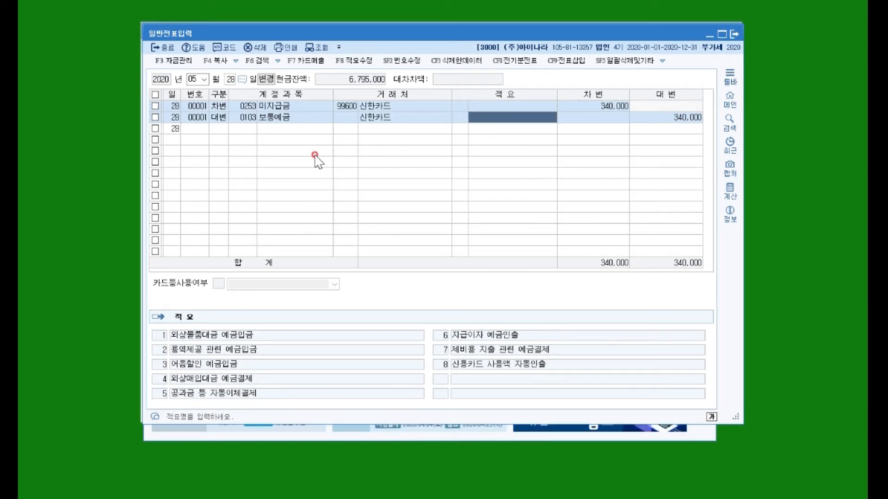
# - Set the 보통예금 line's 적요 to code 8, 신용카드 사용액 자동인출, and complete the line
pyautogui.press('Left')
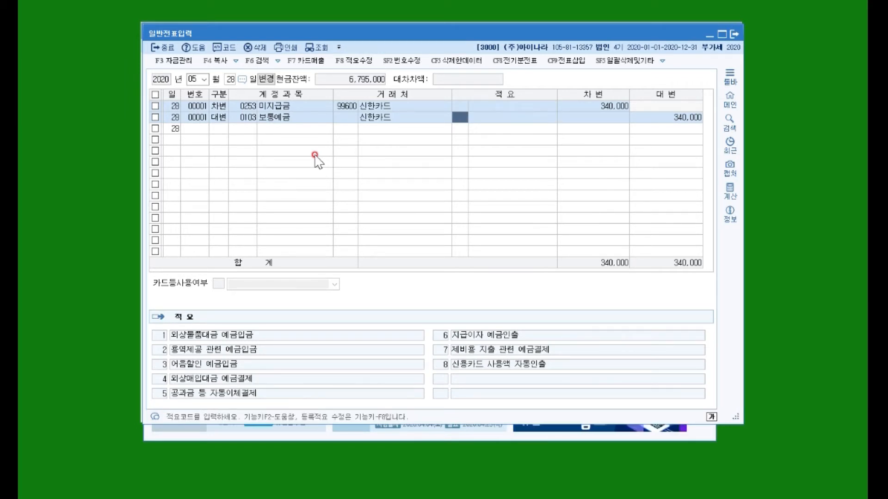
pyautogui.write('8')
pyautogui.press('Return')
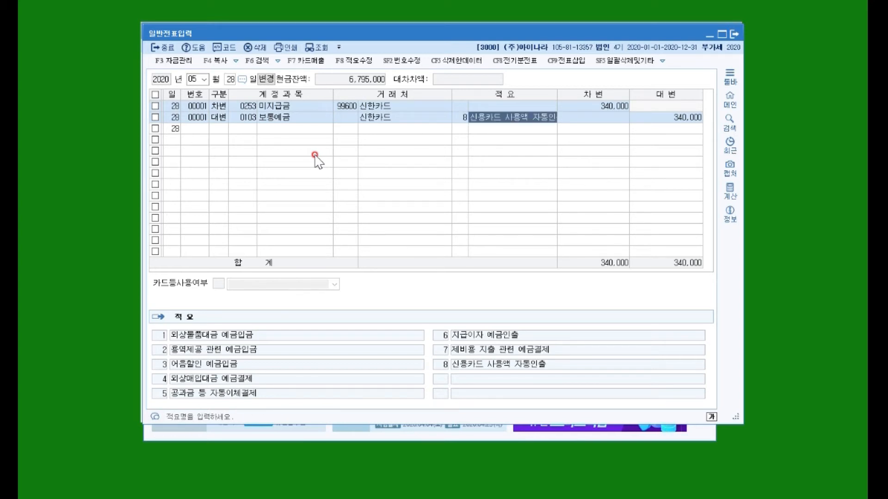
pyautogui.press('Return')
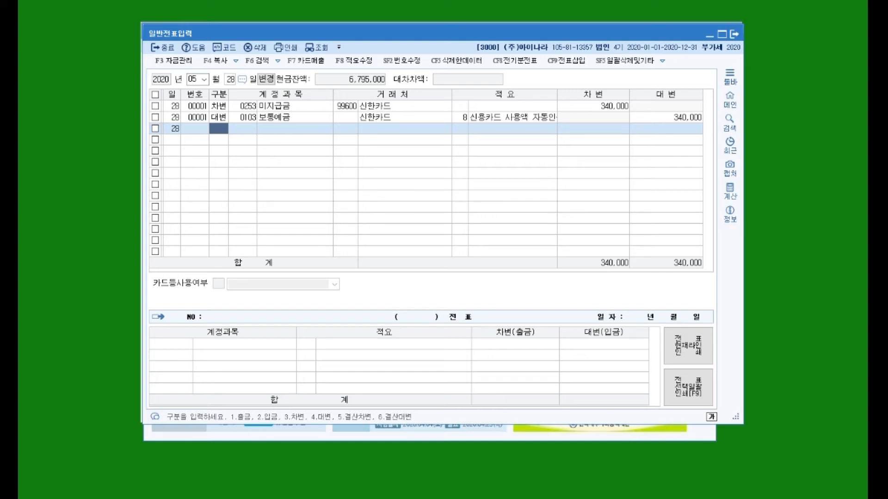
pyautogui.moveTo(357, 35); pyautogui.dragTo(344, 42)
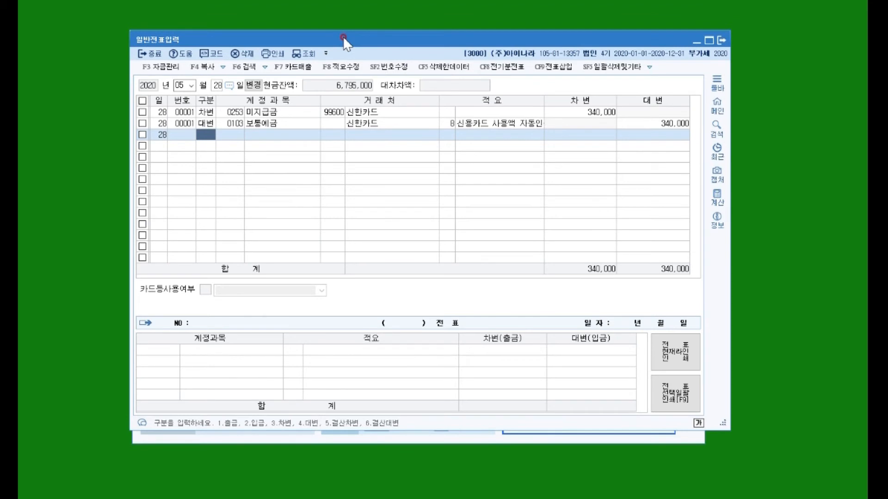